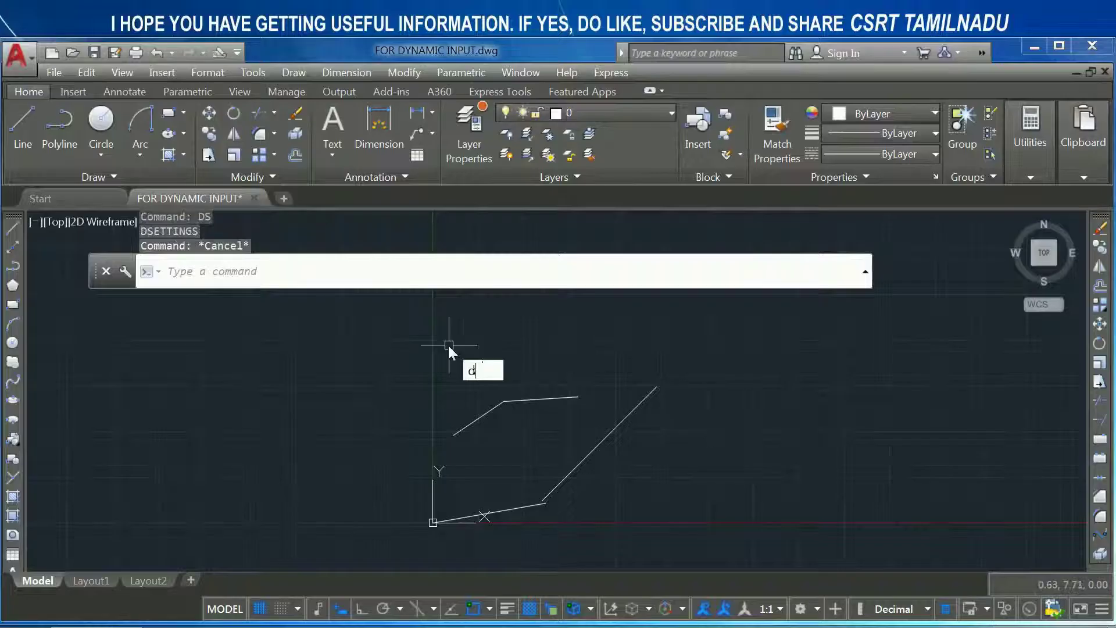
# - On the Dynamic Input tab, disable Enable Pointer Input and enable Enable Dimension Input
pyautogui.write('s')
pyautogui.press('Escape')
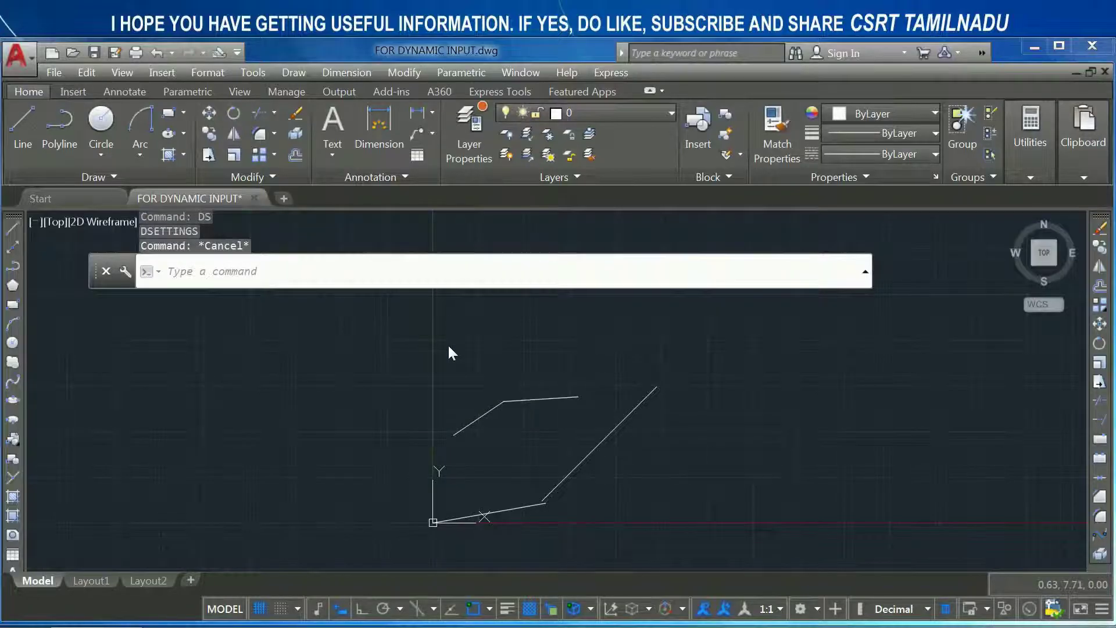
pyautogui.write('ds')
pyautogui.press('Return')
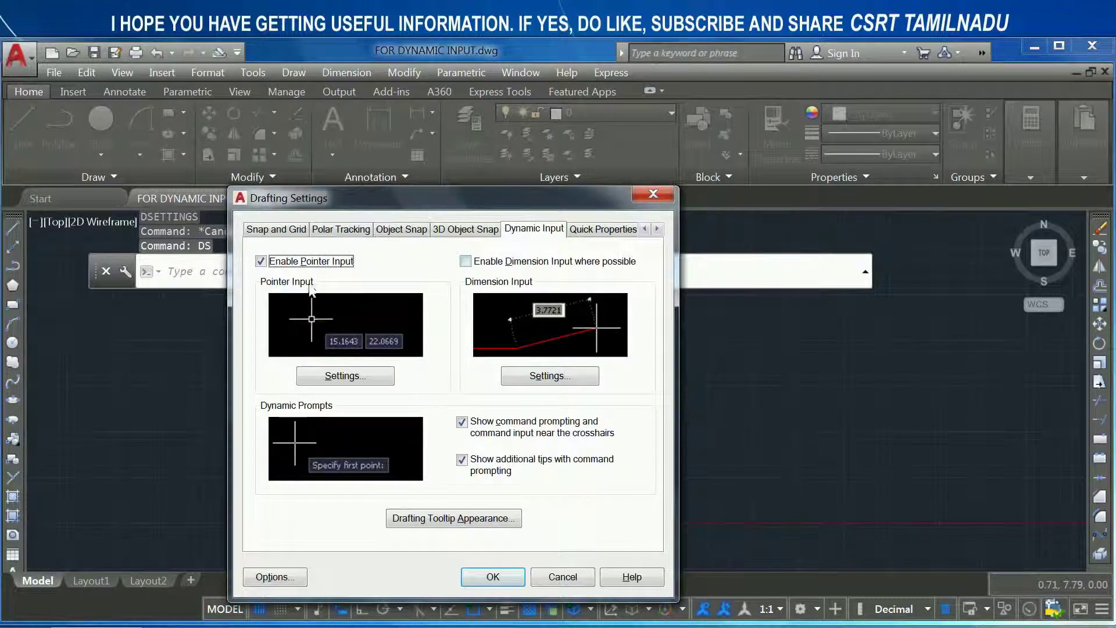
pyautogui.click(314, 262)
pyautogui.click(521, 261)
pyautogui.click(493, 578)
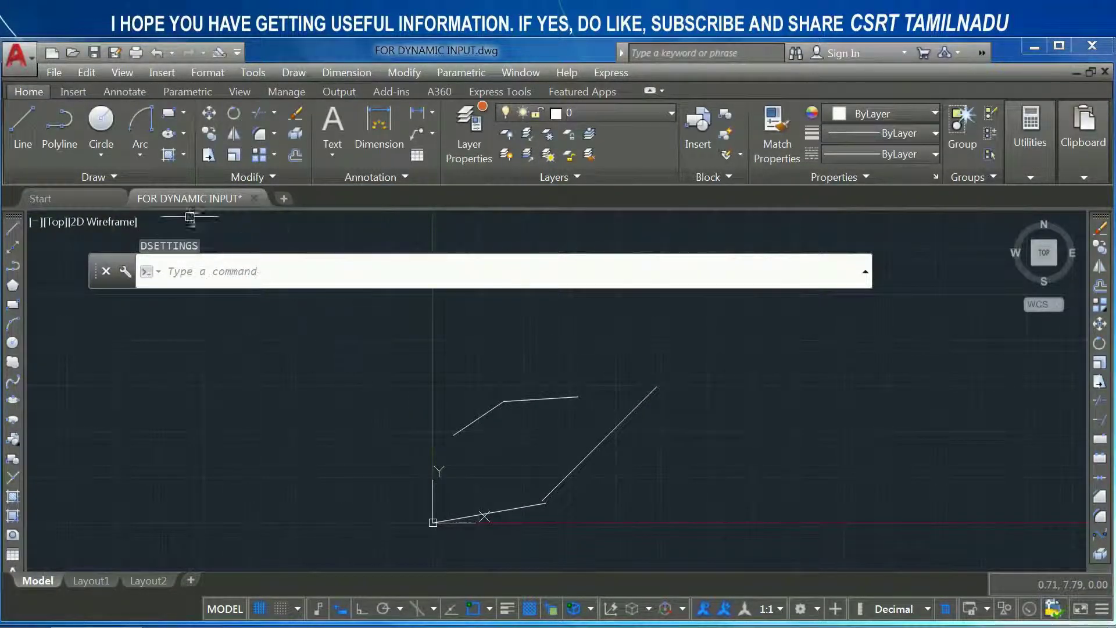
pyautogui.click(140, 125)
# - Draw an arc in the lower right from a start point, end point and radius
pyautogui.click(737, 494)
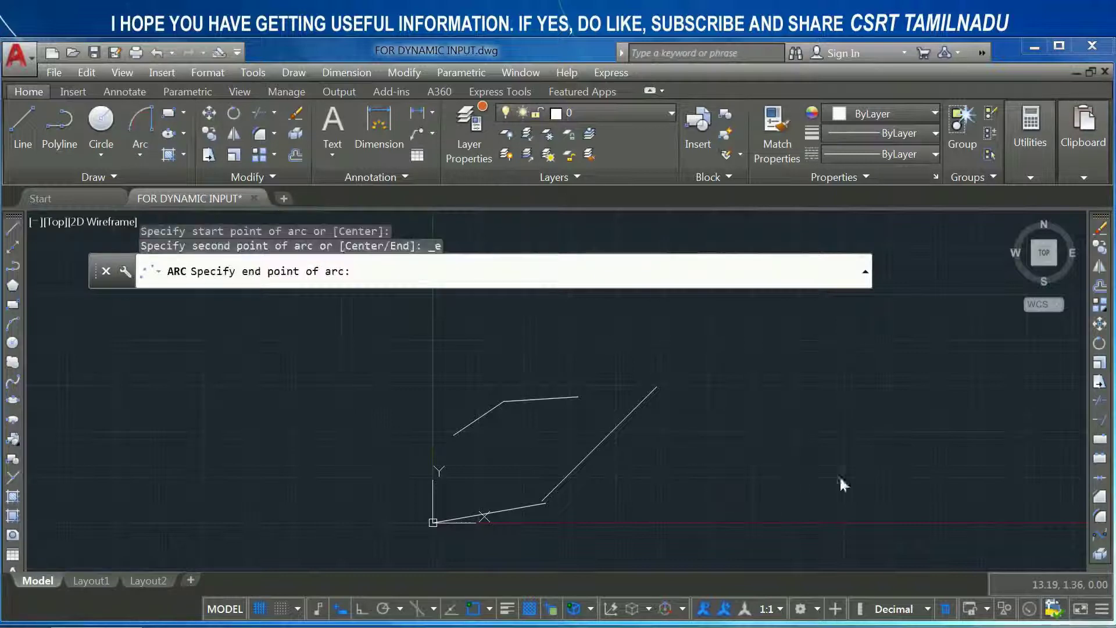
pyautogui.click(901, 467)
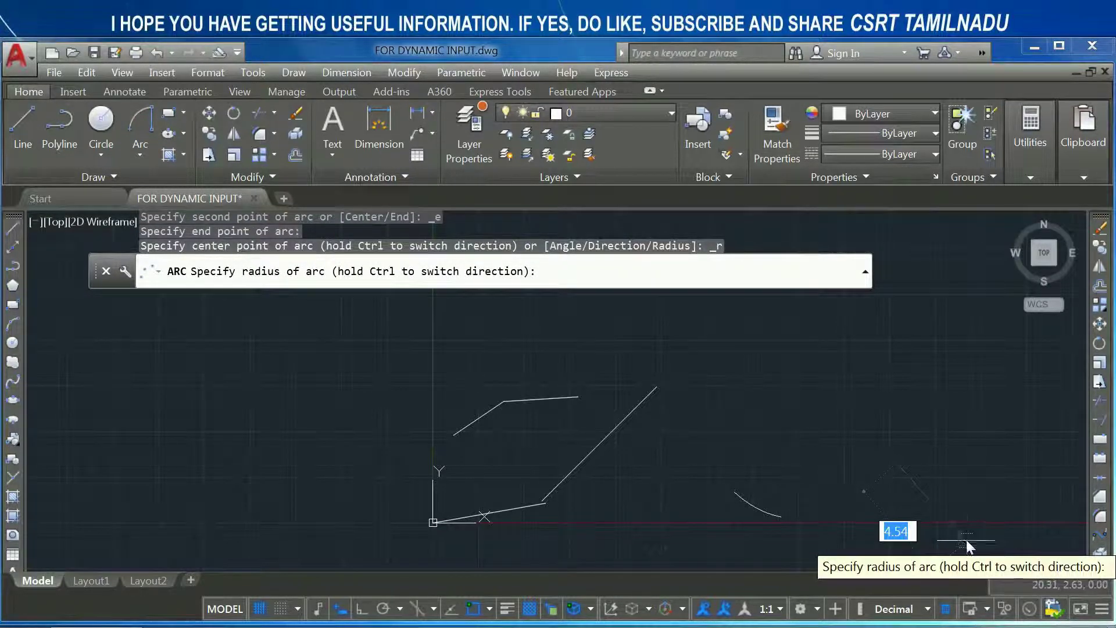
pyautogui.moveTo(965, 528); pyautogui.dragTo(846, 456, button='middle')
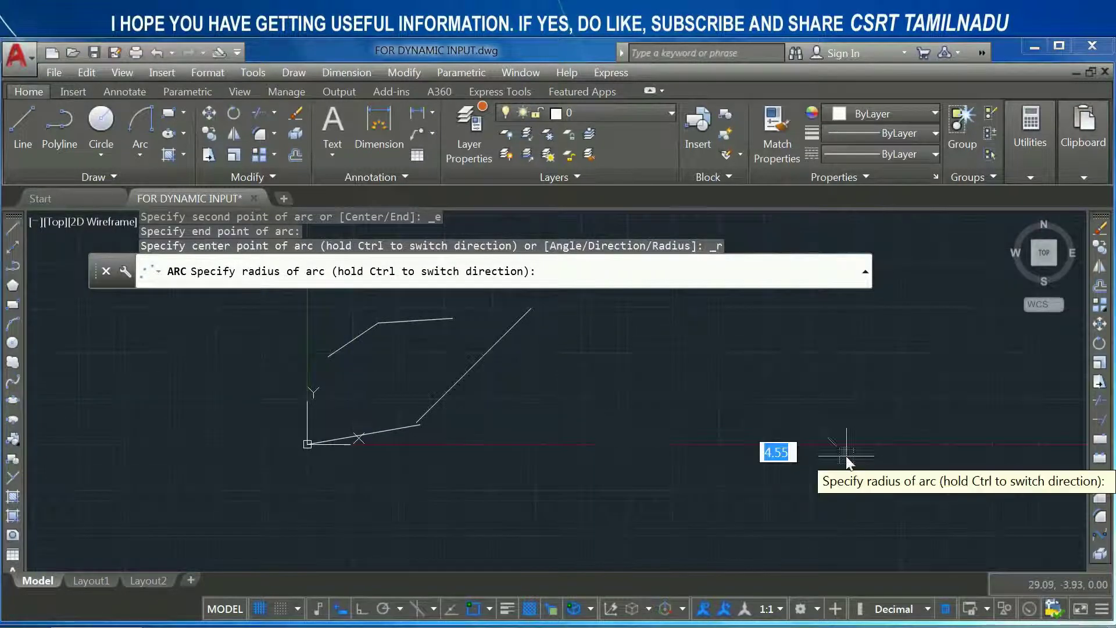
pyautogui.click(922, 428)
# - Draw a sloping line in the lower right with the new dynamic input
pyautogui.write('1')
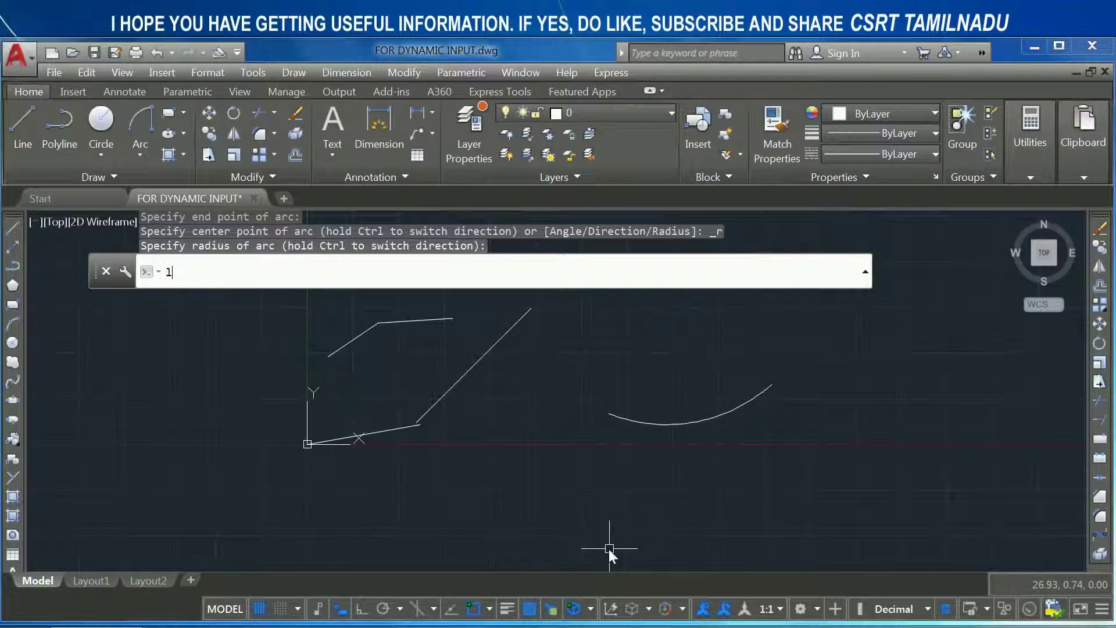
pyautogui.press('Return')
pyautogui.click(584, 536)
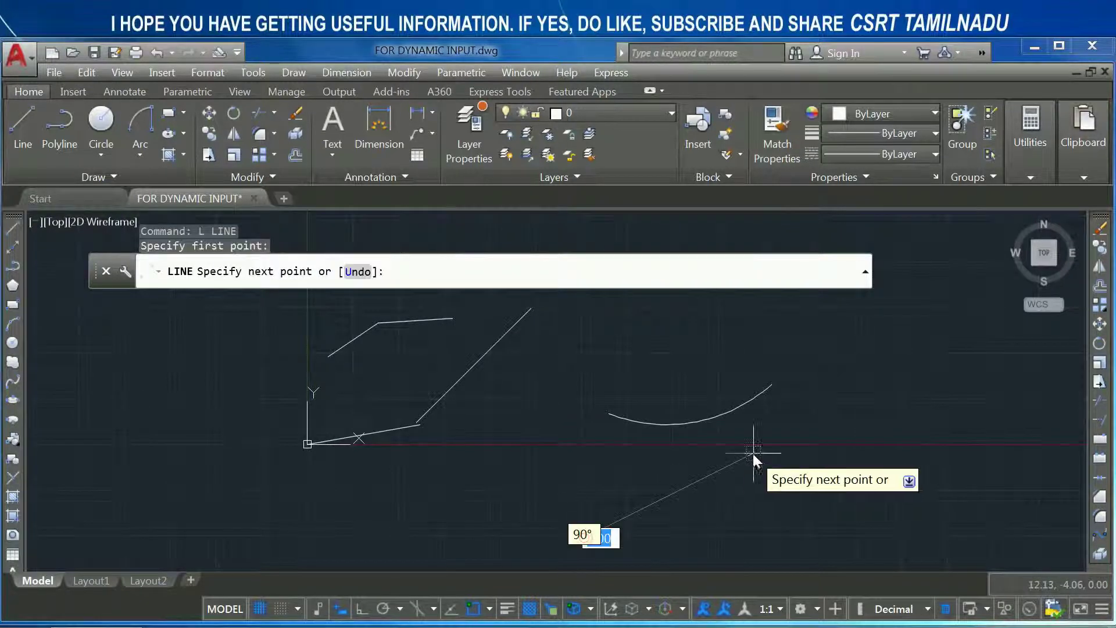
pyautogui.click(755, 453)
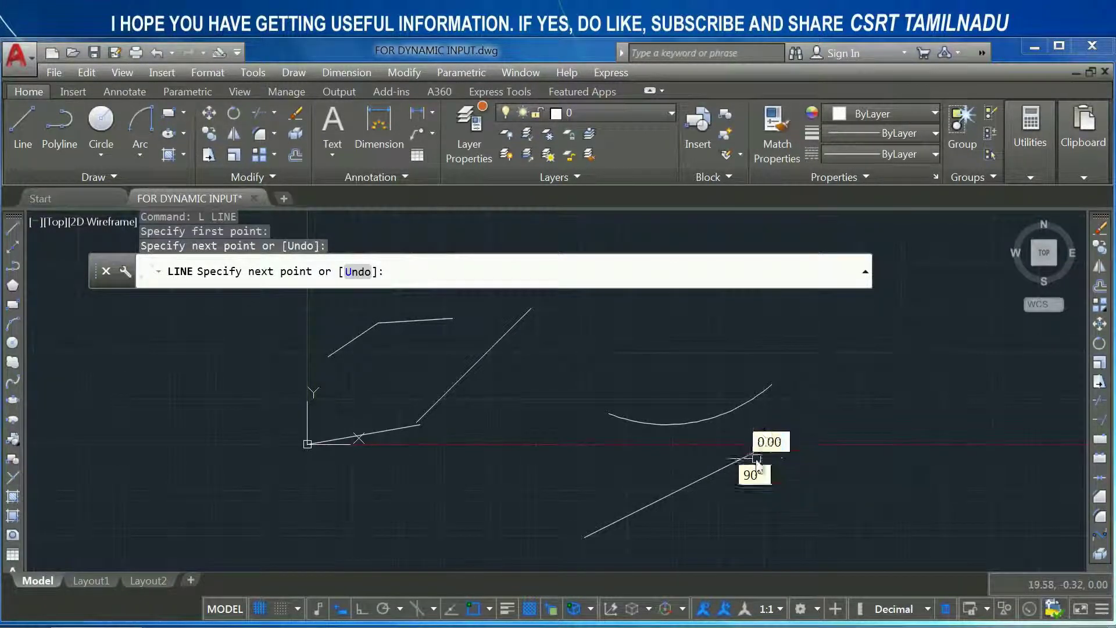
pyautogui.press('Escape')
pyautogui.write('ds')
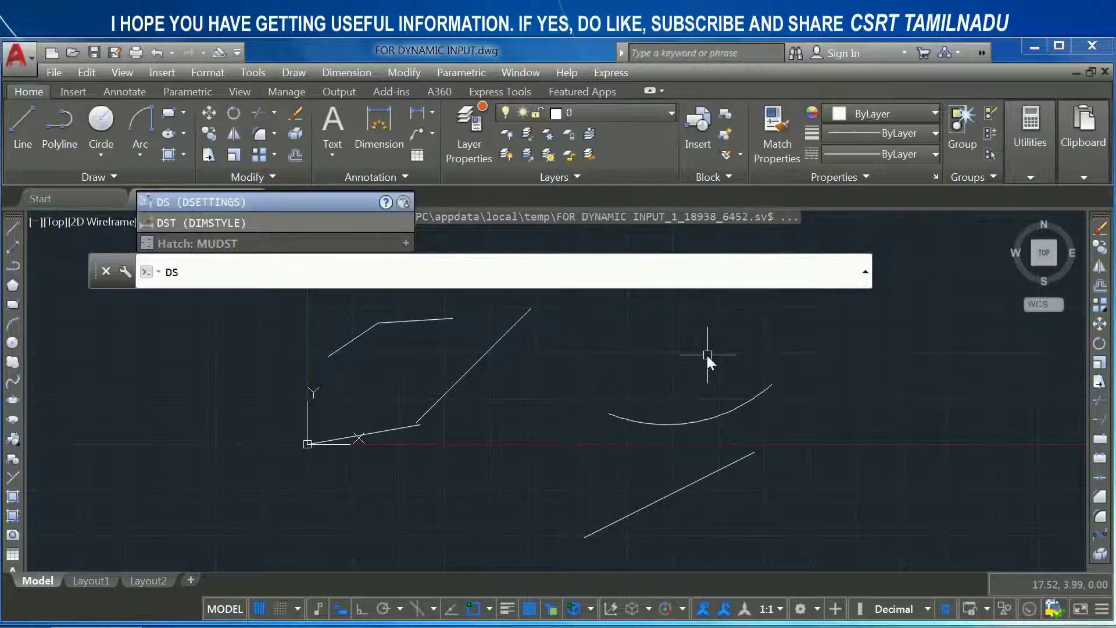
# - View the Dimension Input Settings, then close both dialogs unchanged
pyautogui.press('Return')
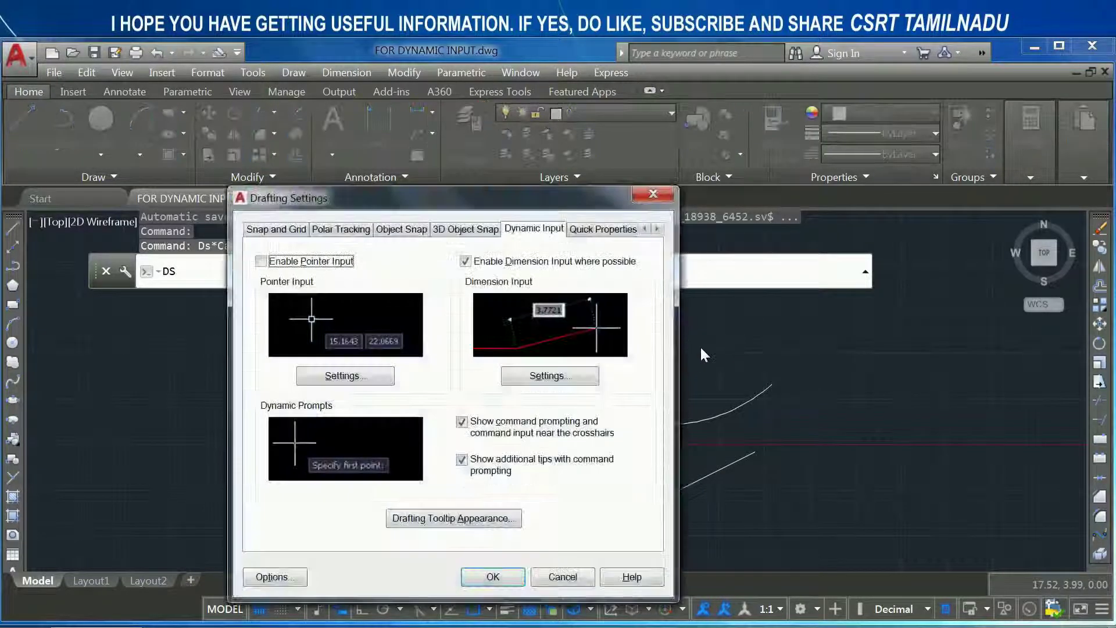
pyautogui.click(573, 381)
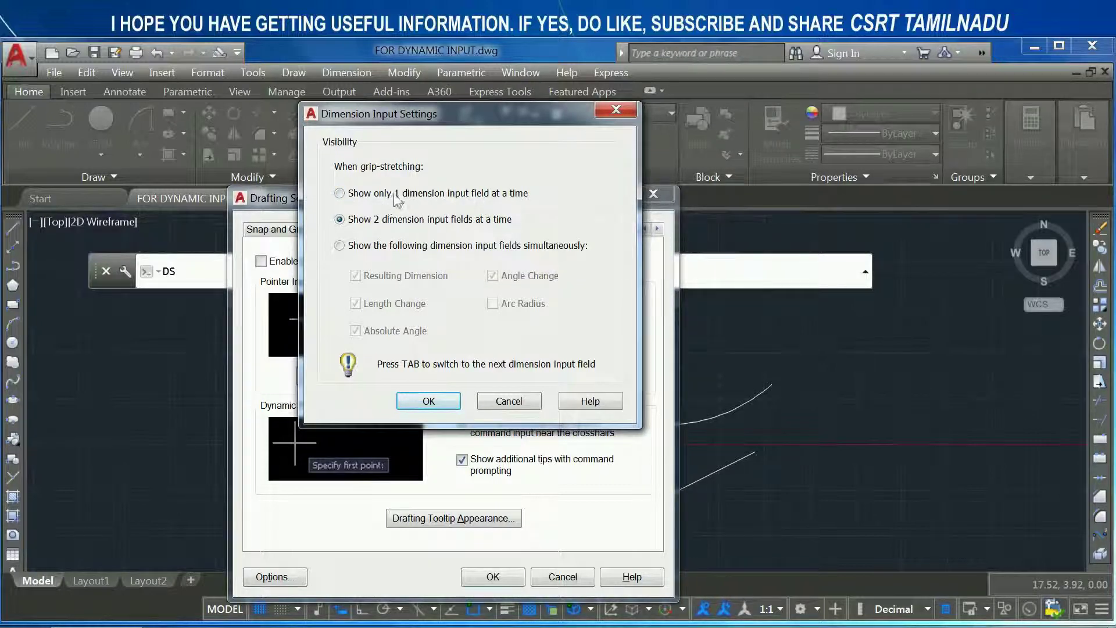
pyautogui.click(427, 403)
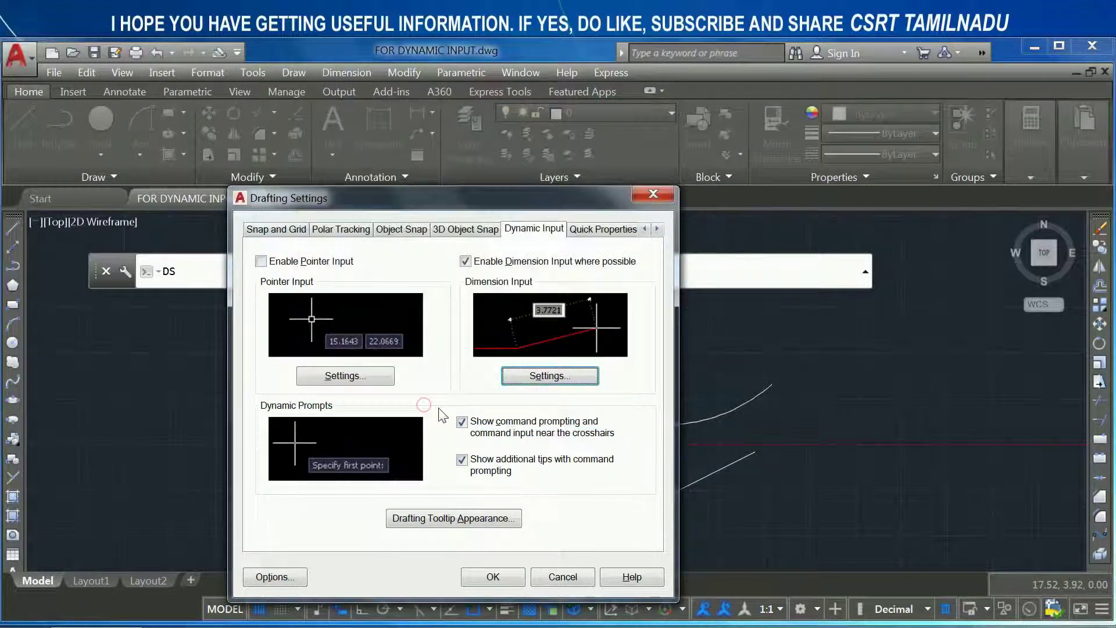
pyautogui.click(490, 578)
# - Draw a second sloping line beside the first, tabbing to the angle field for the end
pyautogui.write('l')
pyautogui.press('Return')
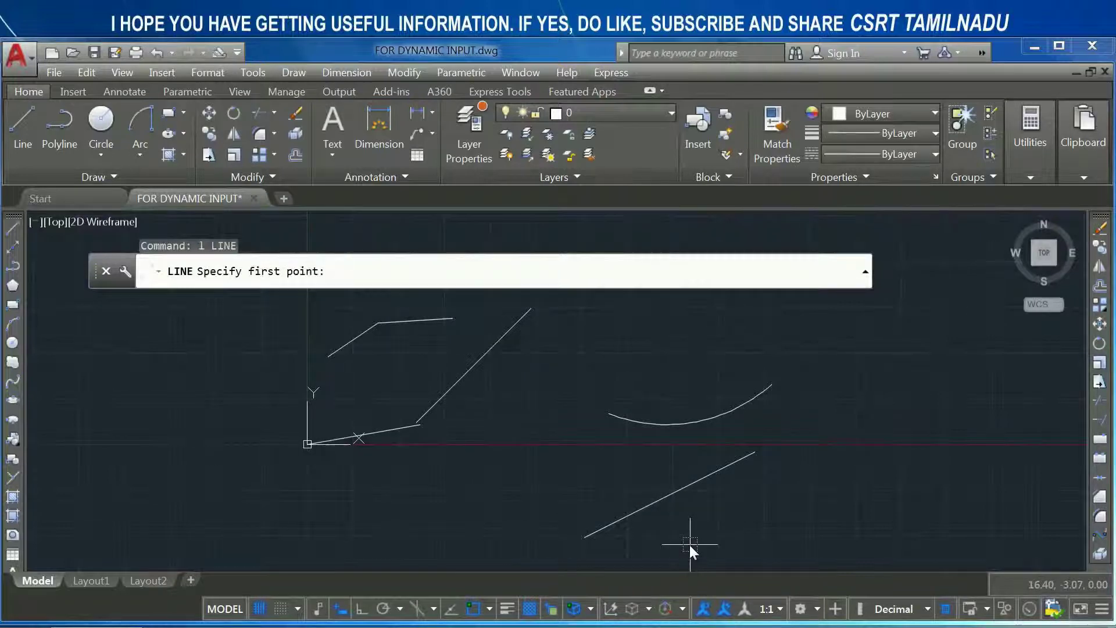
pyautogui.click(690, 544)
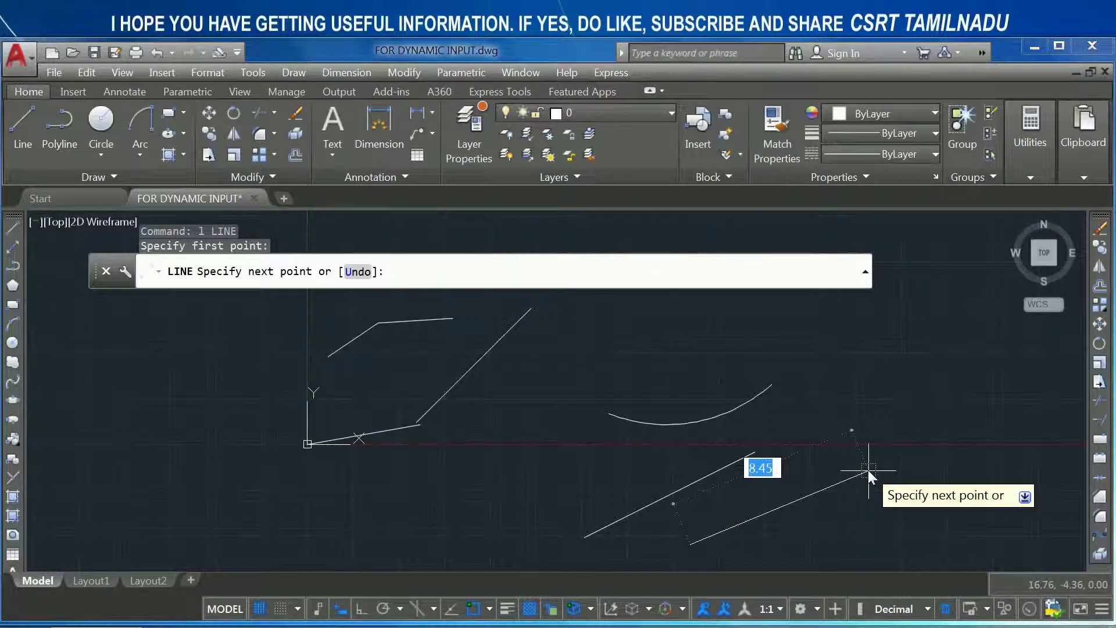
pyautogui.press('Tab')
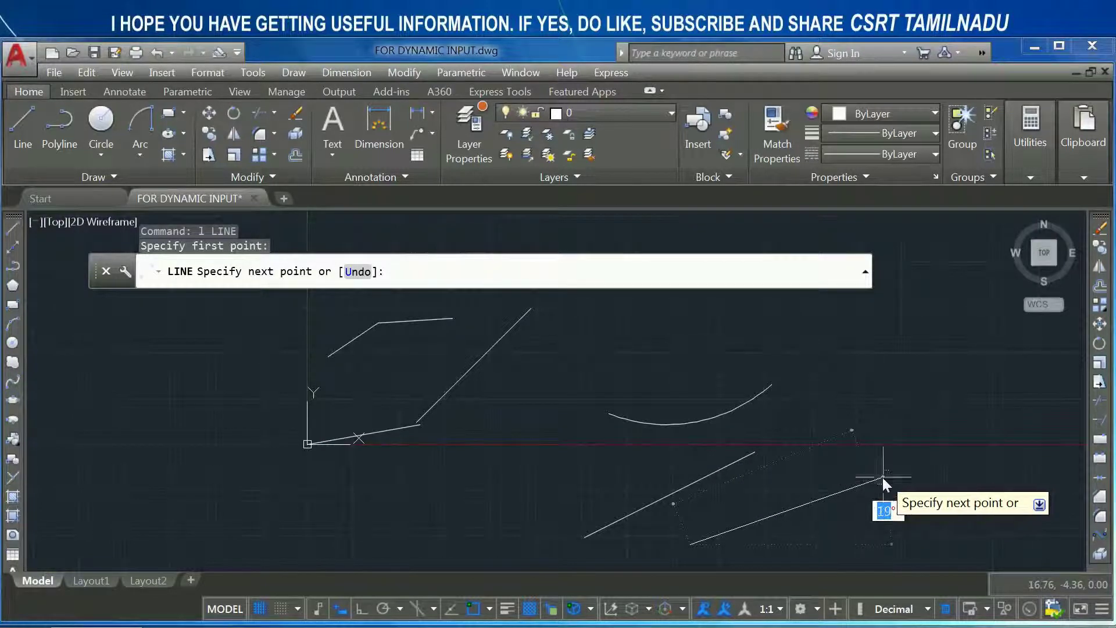
pyautogui.click(882, 477)
pyautogui.press('Escape')
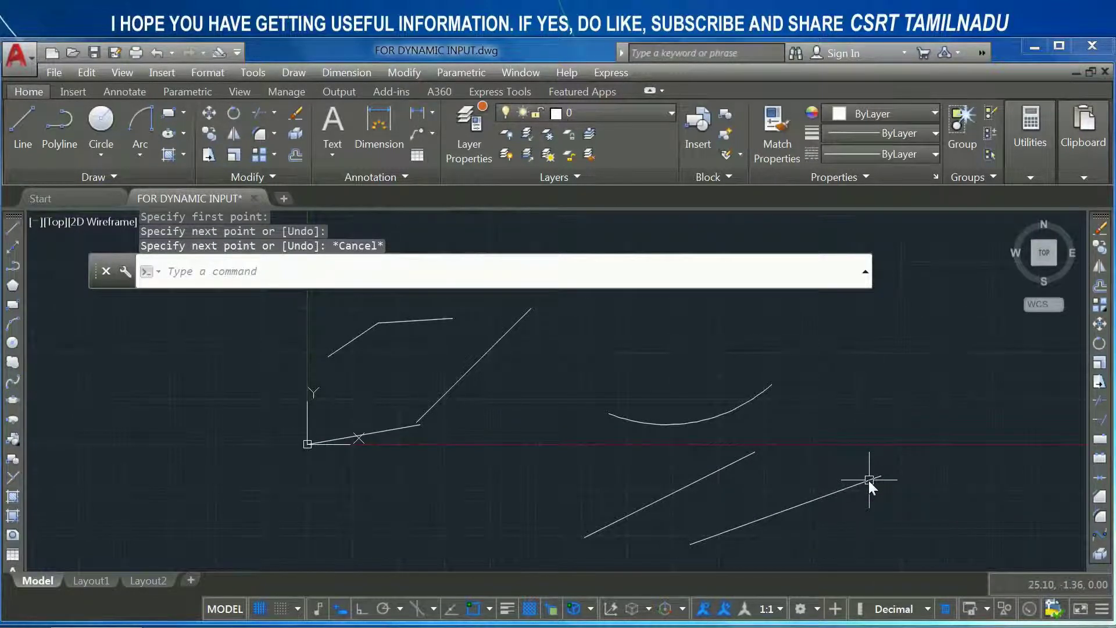
# - Set grip-stretch dimension input to 'Show 2 dimension input fields at a time'
pyautogui.moveTo(869, 481)
pyautogui.write('s')
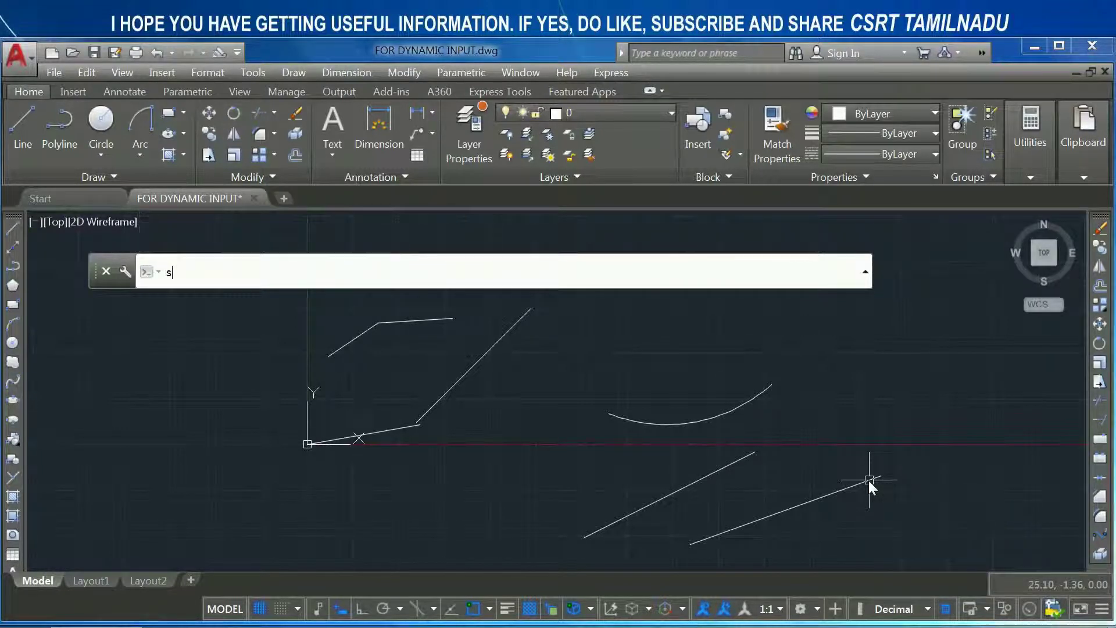
pyautogui.press('Escape')
pyautogui.write('ds')
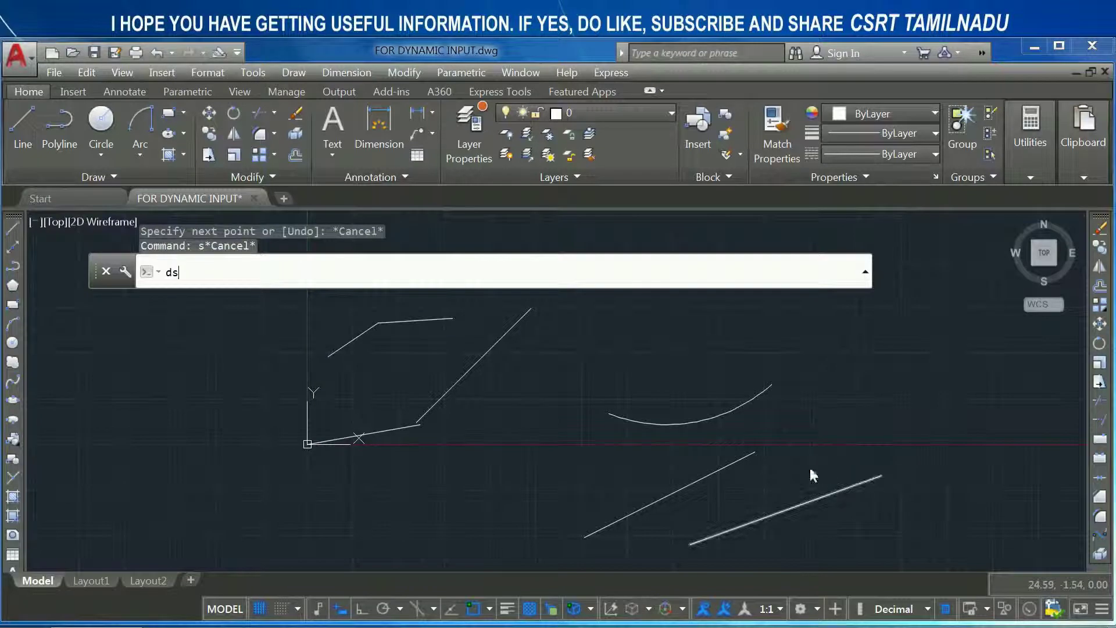
pyautogui.press('Return')
pyautogui.click(549, 377)
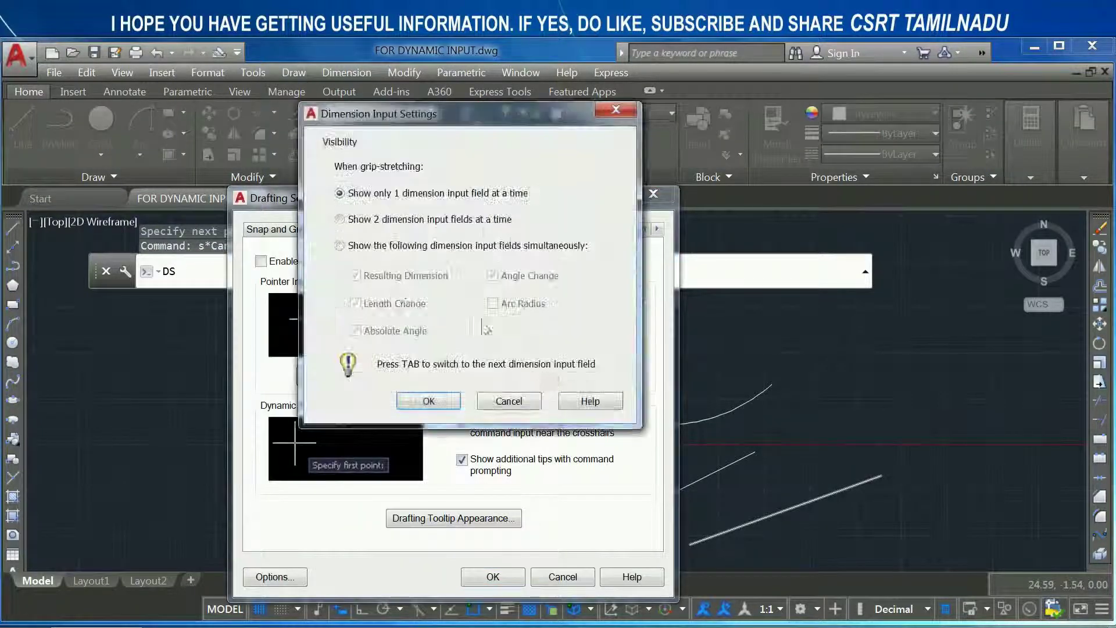
pyautogui.click(461, 222)
pyautogui.click(441, 400)
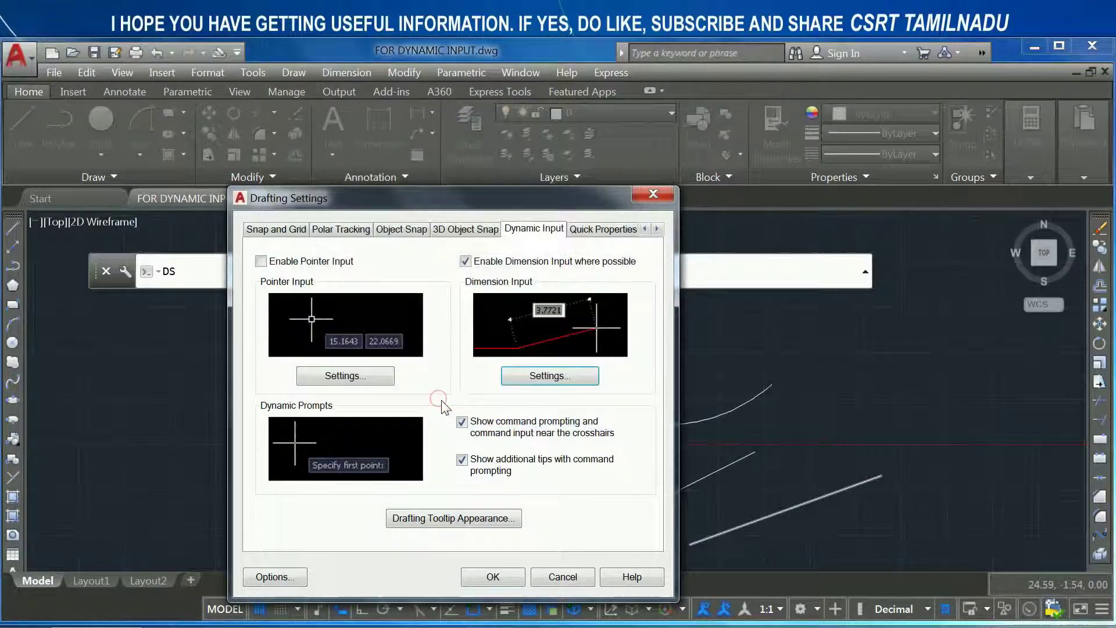
pyautogui.click(559, 570)
# - Start a line from a point on the lower left and cancel it
pyautogui.write('1')
pyautogui.press('Return')
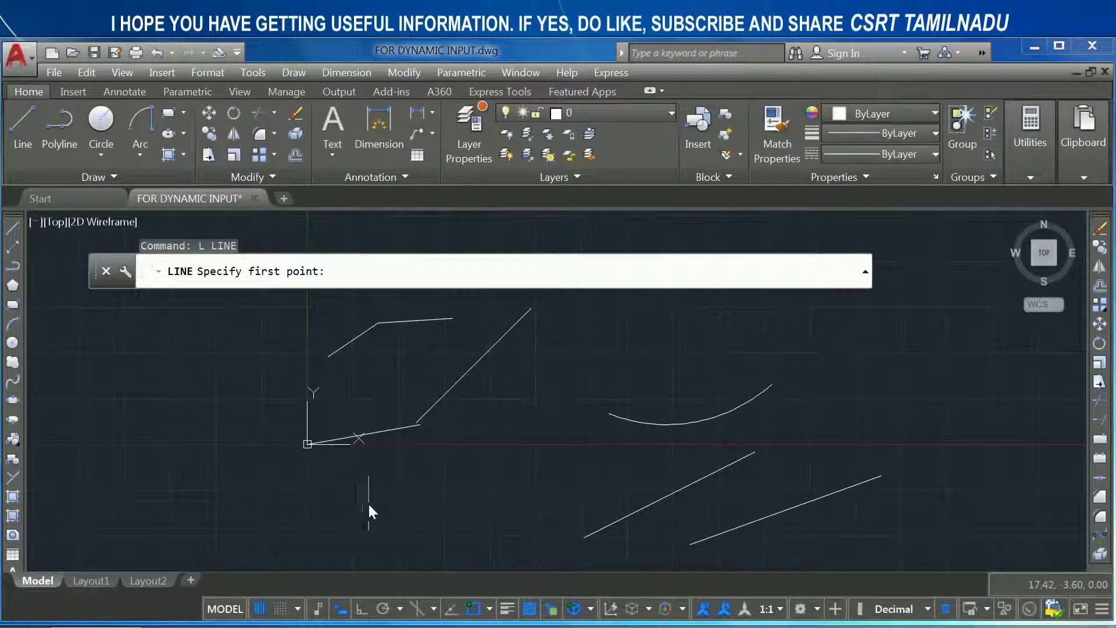
pyautogui.click(392, 539)
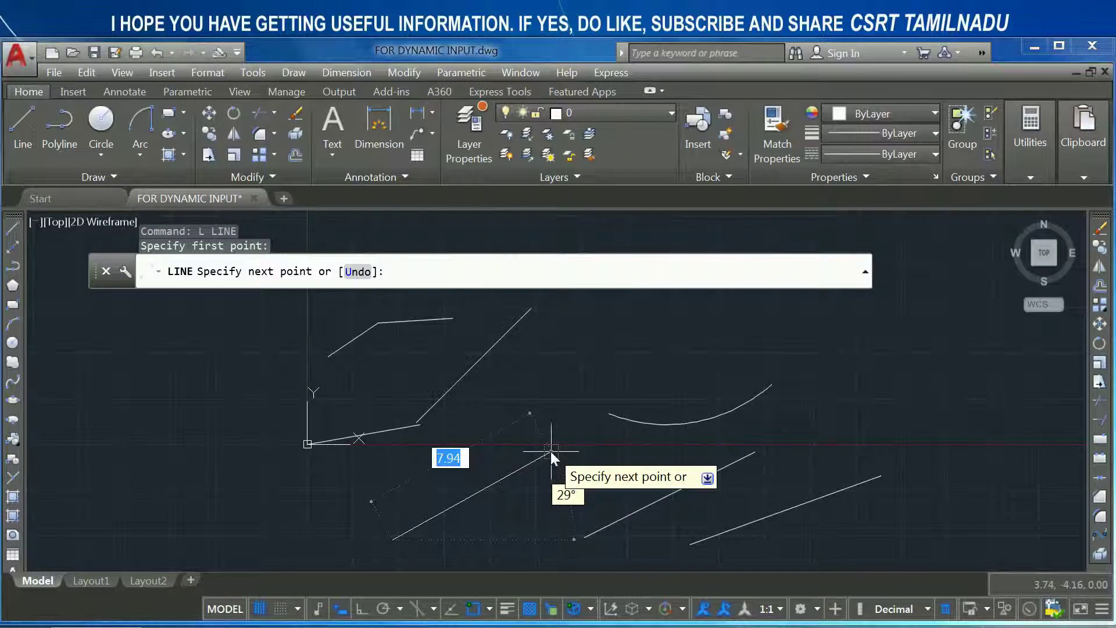
pyautogui.press('Escape')
pyautogui.press('Escape')
pyautogui.write('ds')
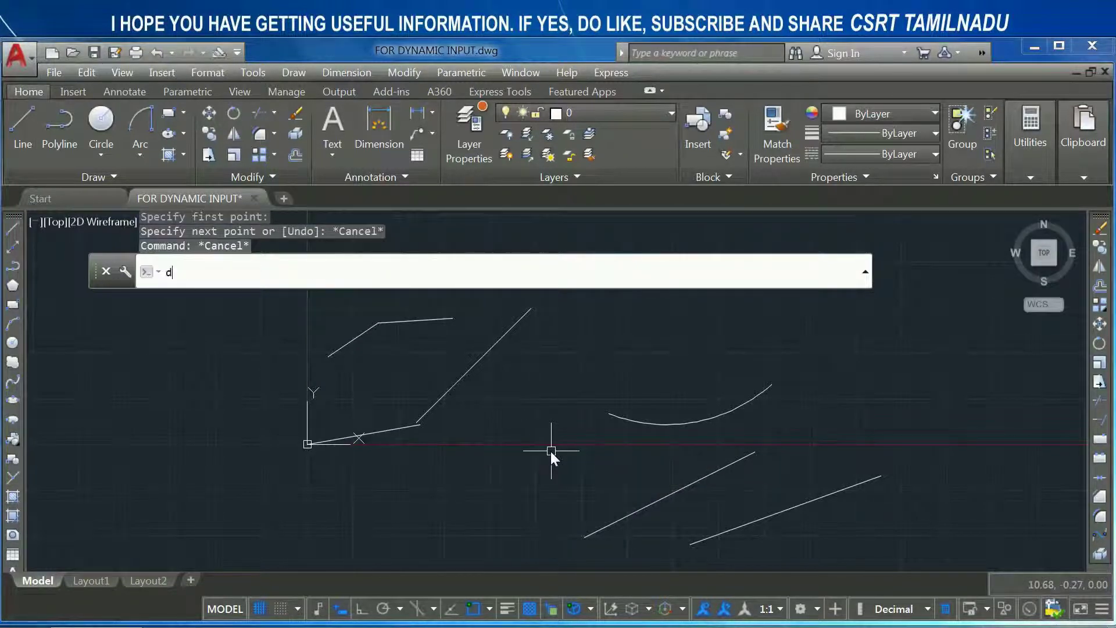
pyautogui.press('Return')
# - Set grip-stretch dimension input to show the Length Change field
pyautogui.write('ds')
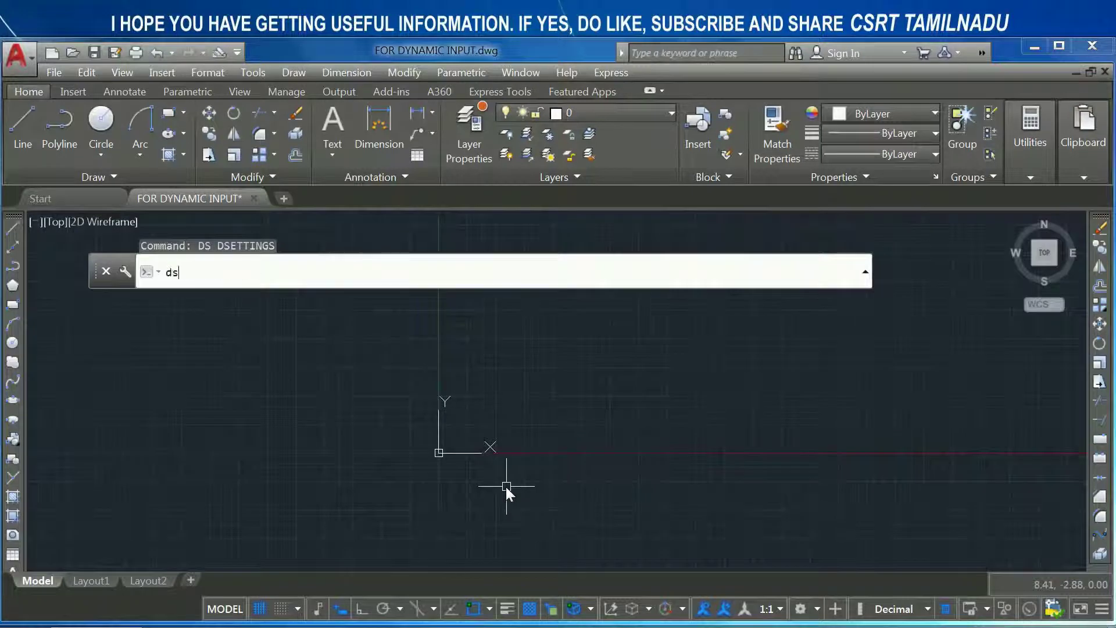
pyautogui.press('Return')
pyautogui.click(521, 378)
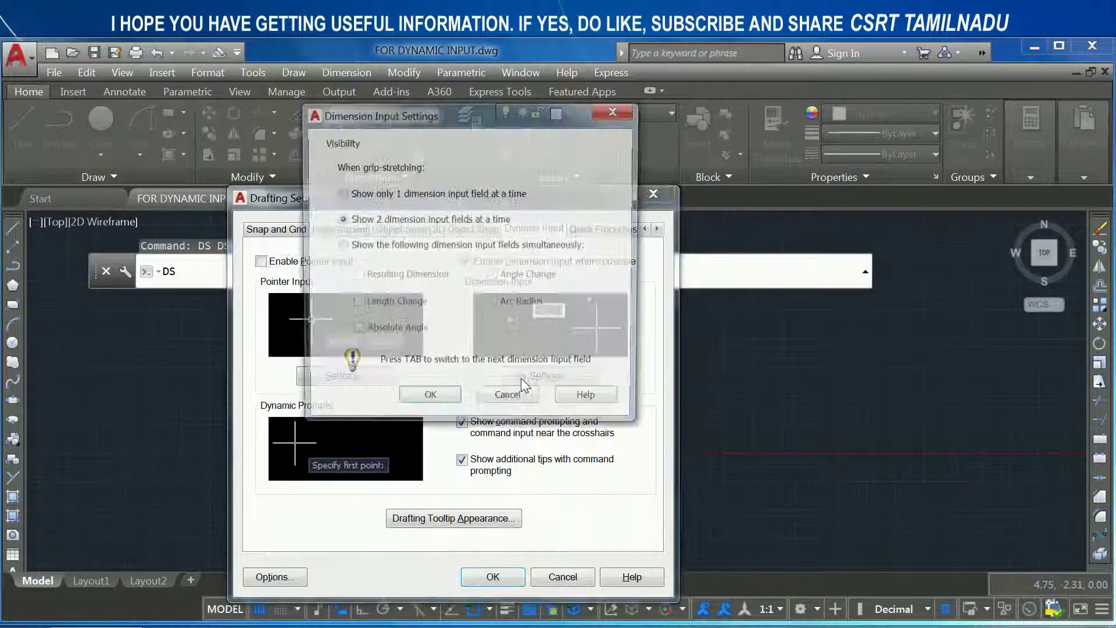
pyautogui.click(426, 246)
pyautogui.click(456, 246)
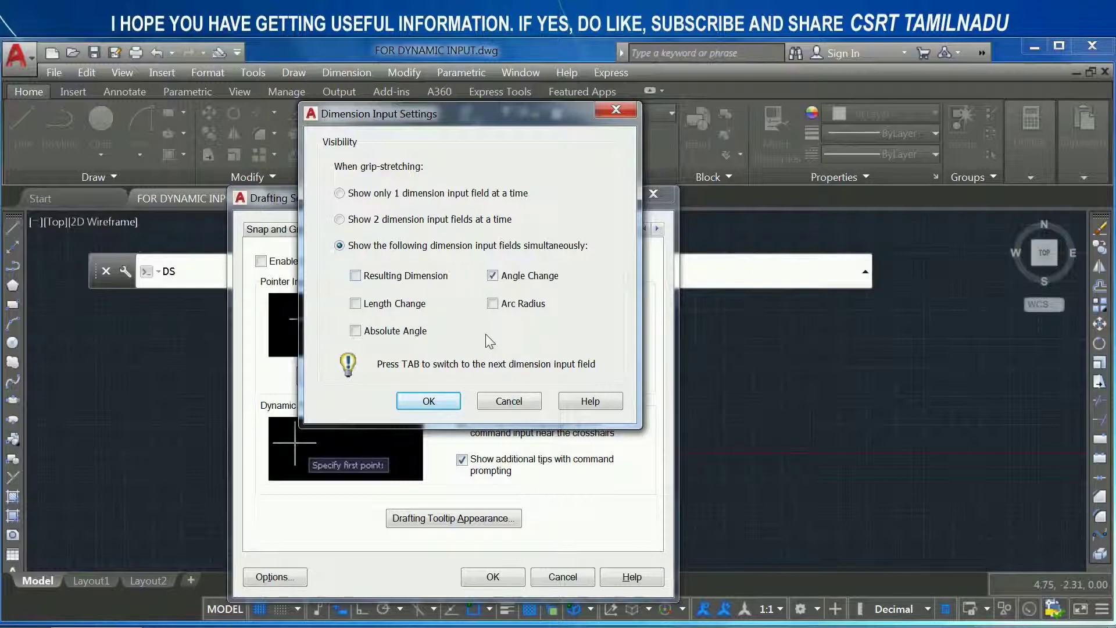
pyautogui.click(399, 313)
pyautogui.click(457, 409)
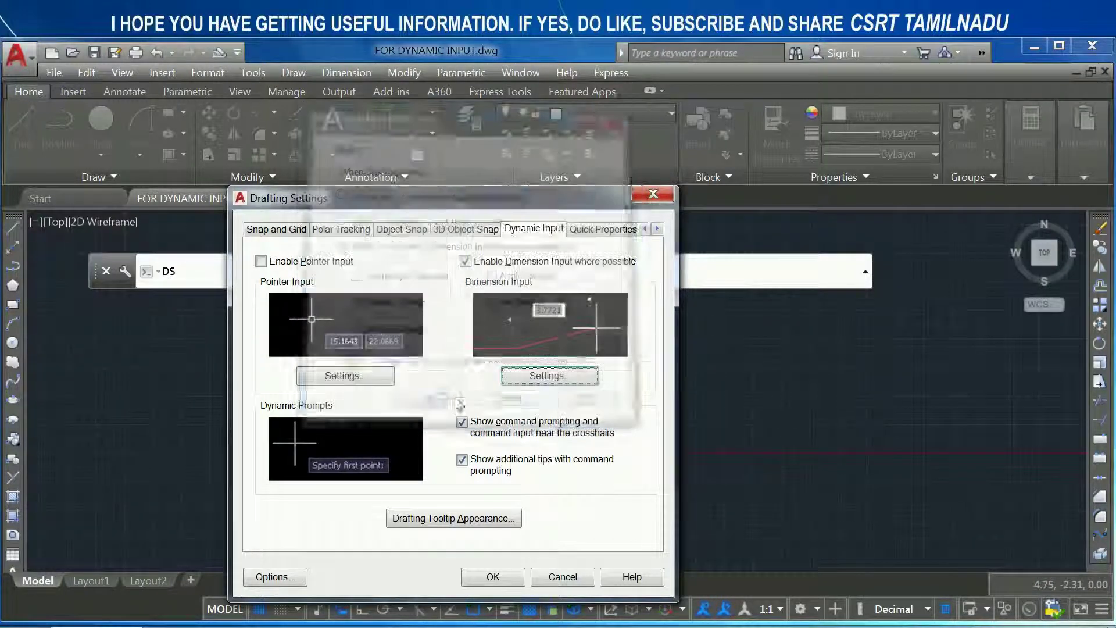
pyautogui.click(477, 581)
# - Draw a sloped line rising from the lower left
pyautogui.write('L')
pyautogui.press('Return')
pyautogui.click(393, 536)
pyautogui.click(672, 406)
pyautogui.press('Return')
# - Select the line with a crossing window and stretch its end grip
pyautogui.click(691, 485)
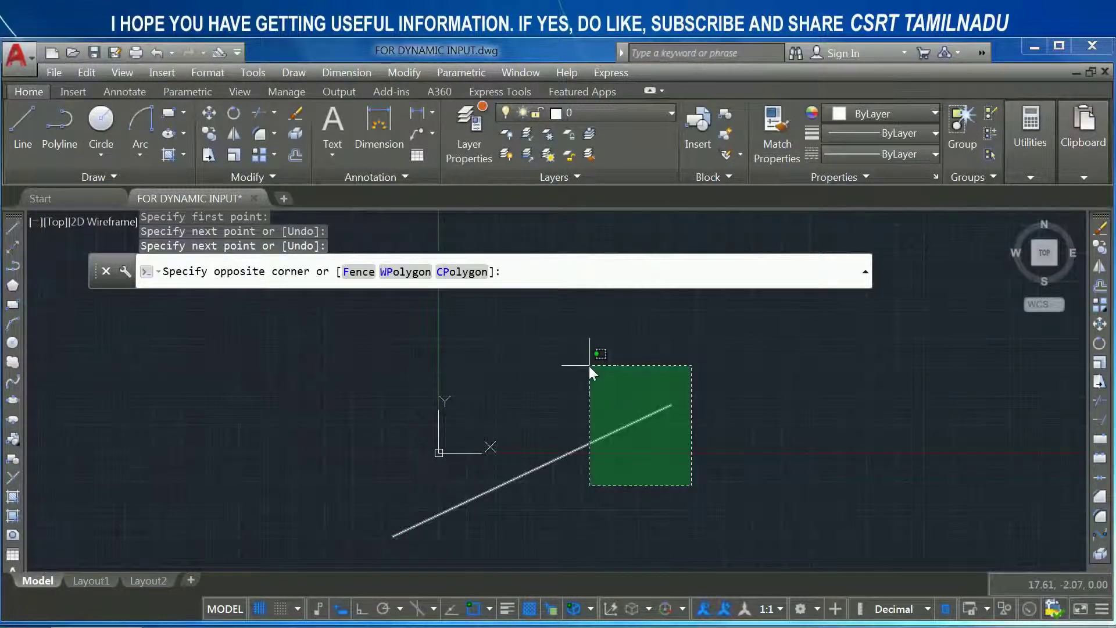
pyautogui.click(591, 368)
pyautogui.click(673, 406)
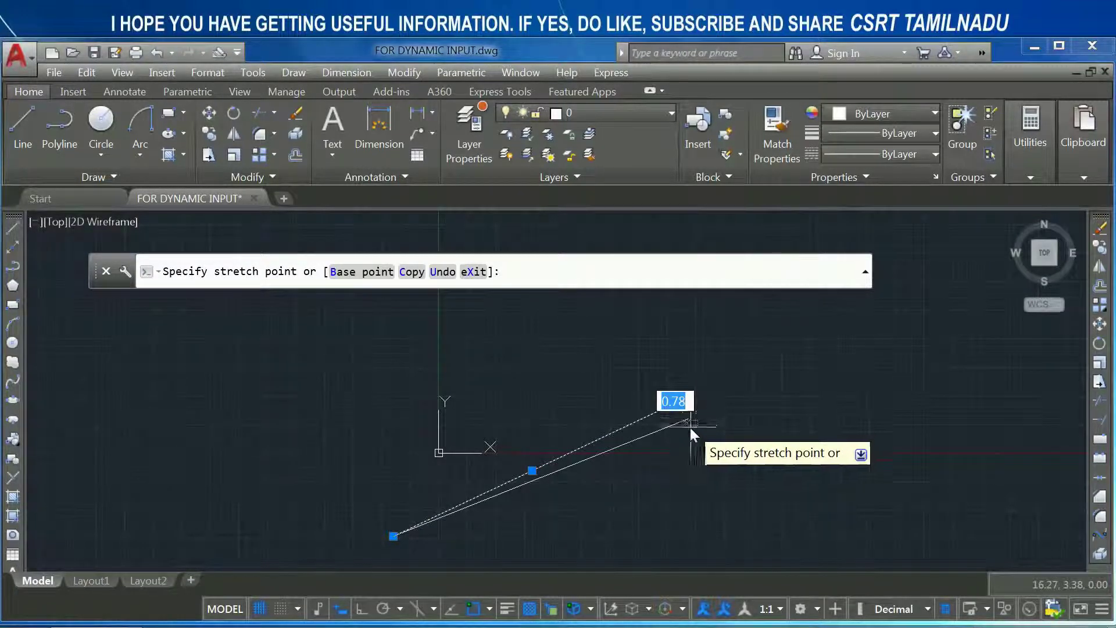
pyautogui.click(690, 425)
pyautogui.write('ds')
pyautogui.press('Return')
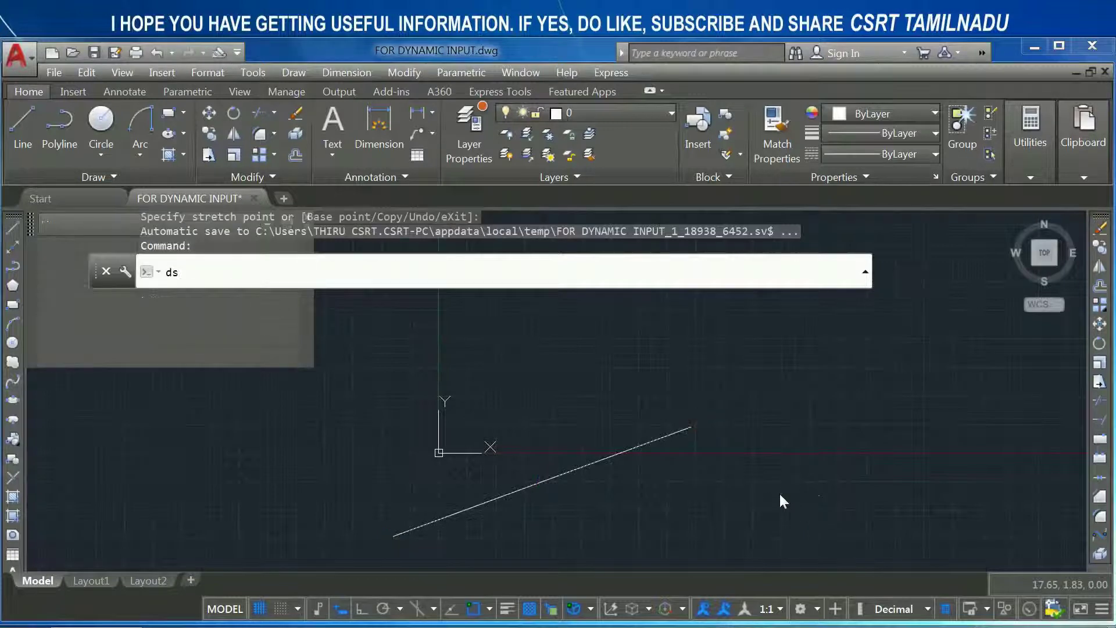
# - In Dimension Input Settings, check Angle Change and uncheck Length Change
pyautogui.click(569, 377)
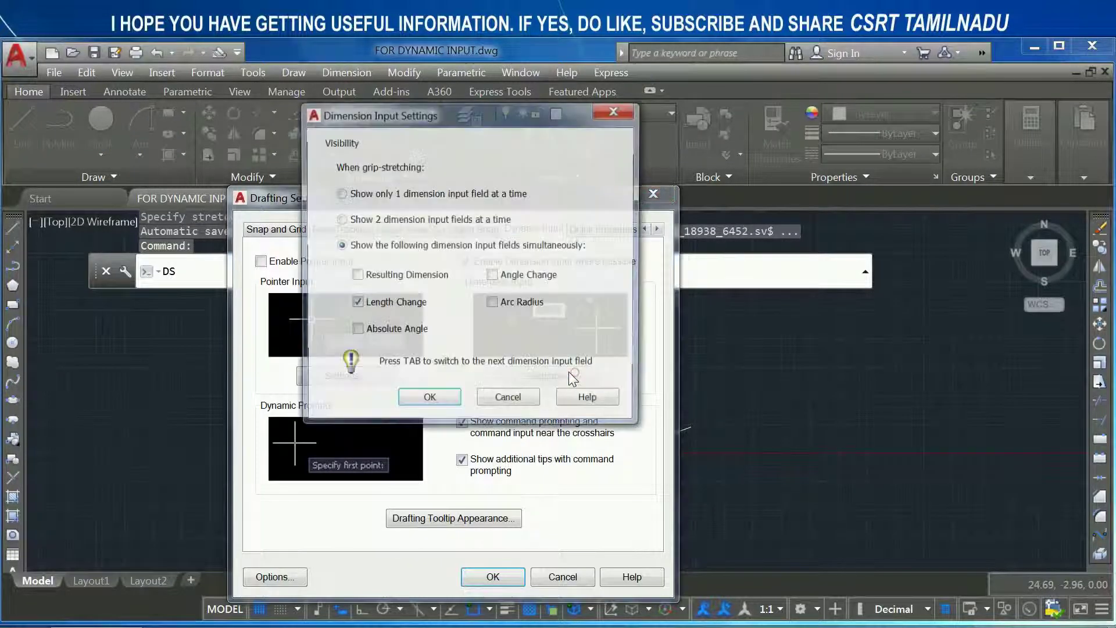
pyautogui.click(520, 276)
pyautogui.click(378, 303)
pyautogui.click(421, 402)
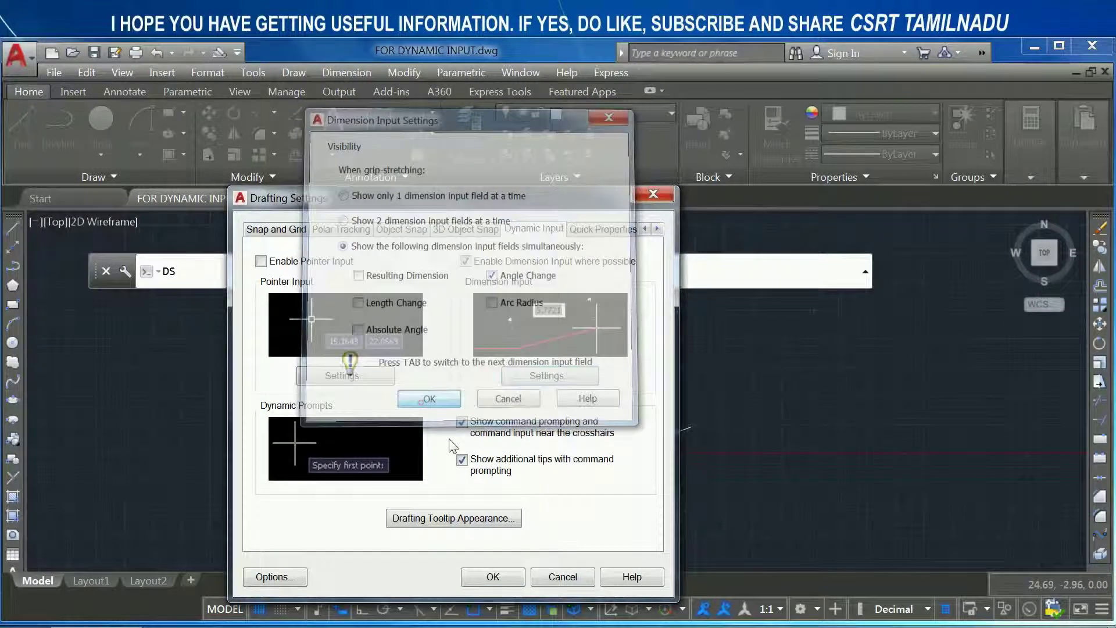
pyautogui.click(489, 579)
# - Grip-stretch the sloped line's end point to test the Angle Change field
pyautogui.click(674, 433)
pyautogui.click(691, 427)
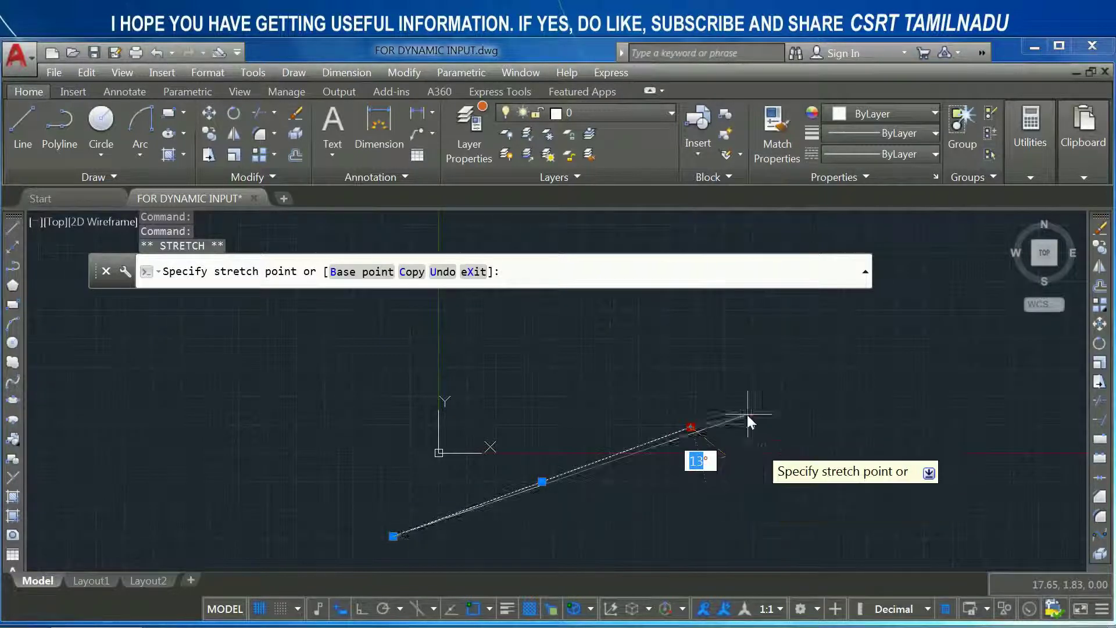
pyautogui.click(708, 347)
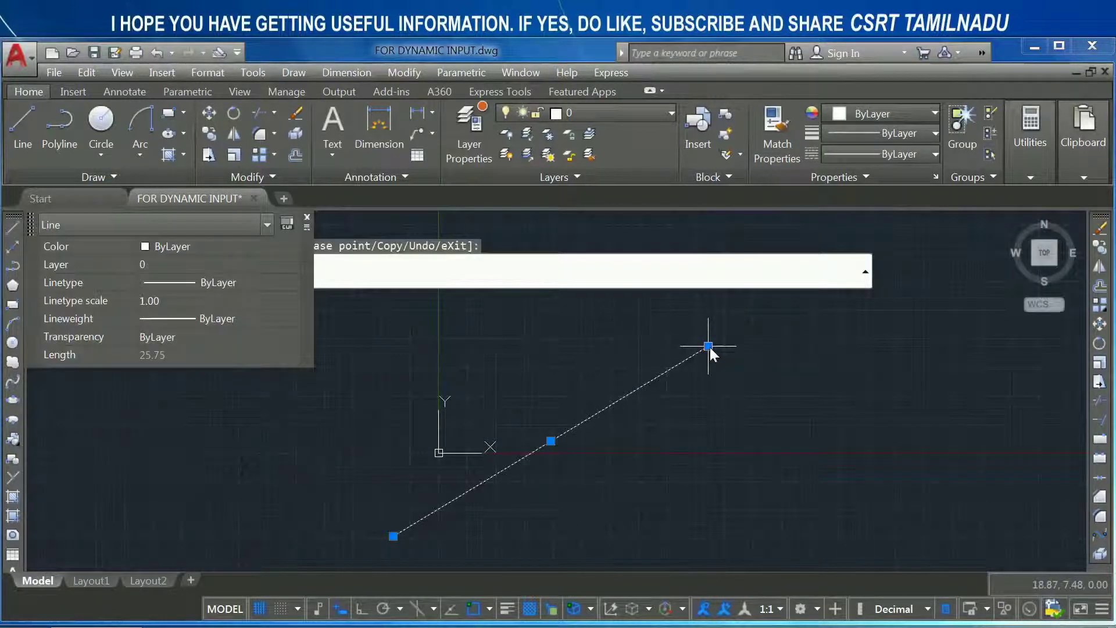
pyautogui.write('d')
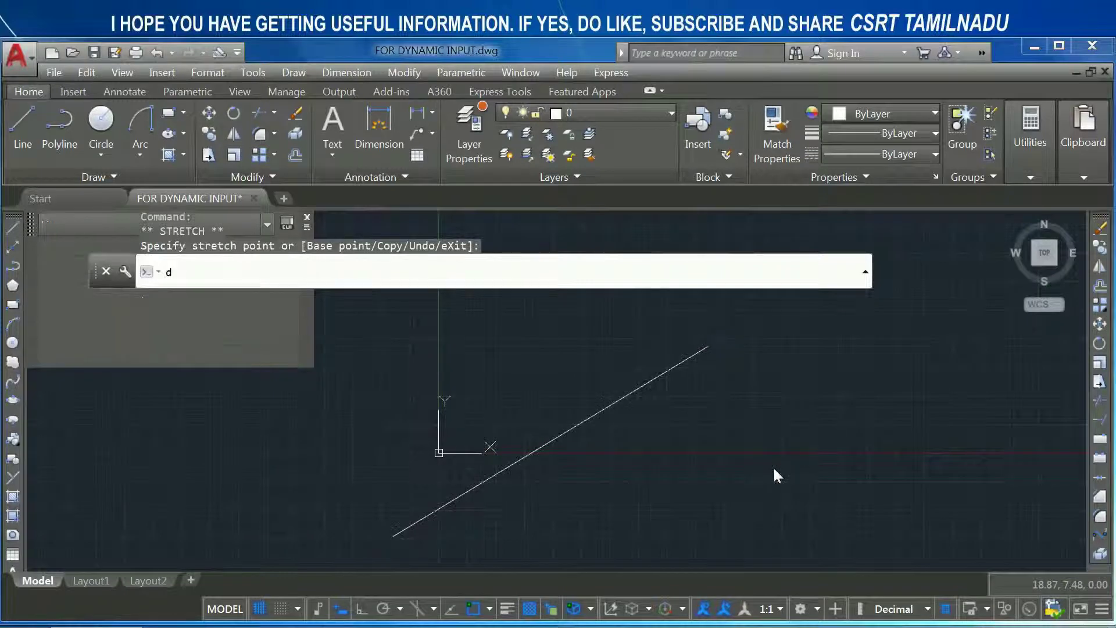
pyautogui.write('s')
pyautogui.press('Return')
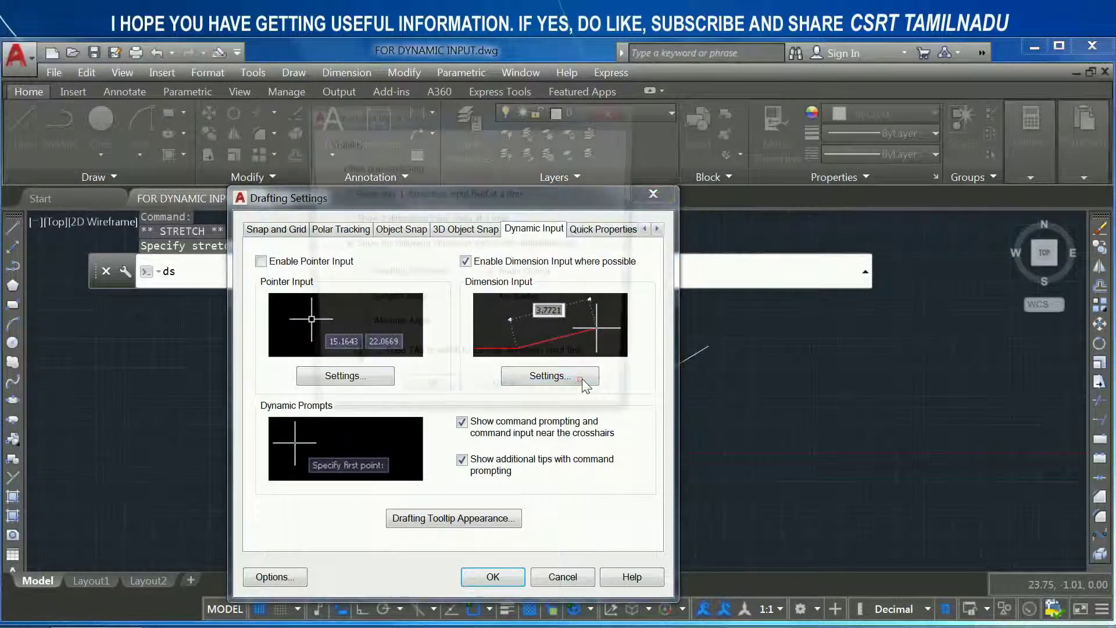
# - View the Dimension Input Settings and close both dialogs unchanged
pyautogui.click(550, 376)
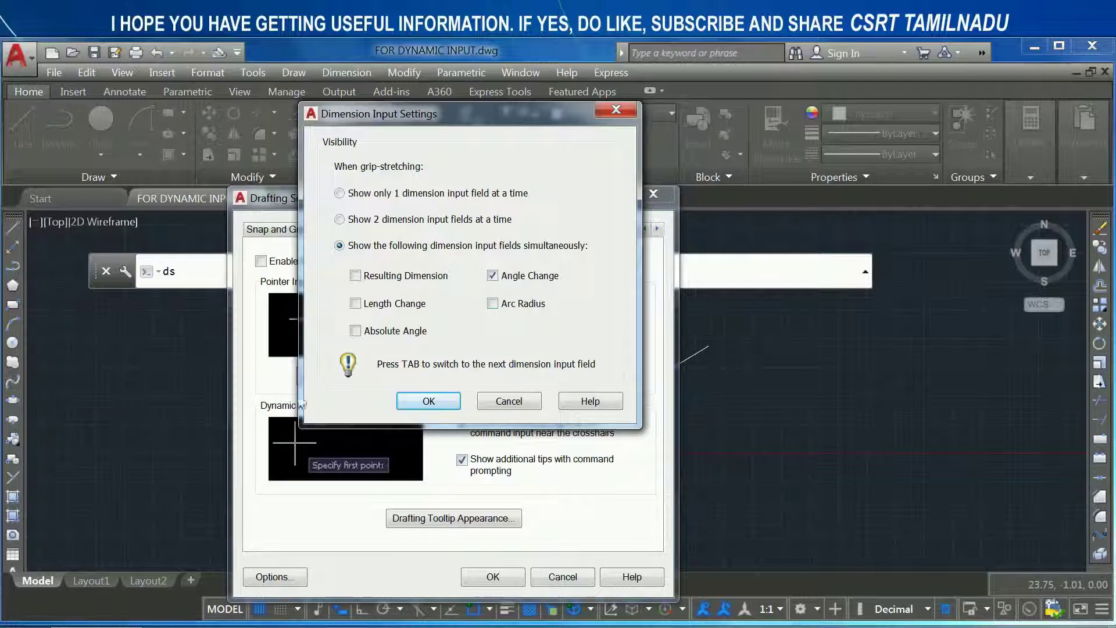
pyautogui.click(504, 402)
pyautogui.press('Escape')
# - Disable dimension input, enable pointer input, and hide command prompting near the crosshairs
pyautogui.write('d')
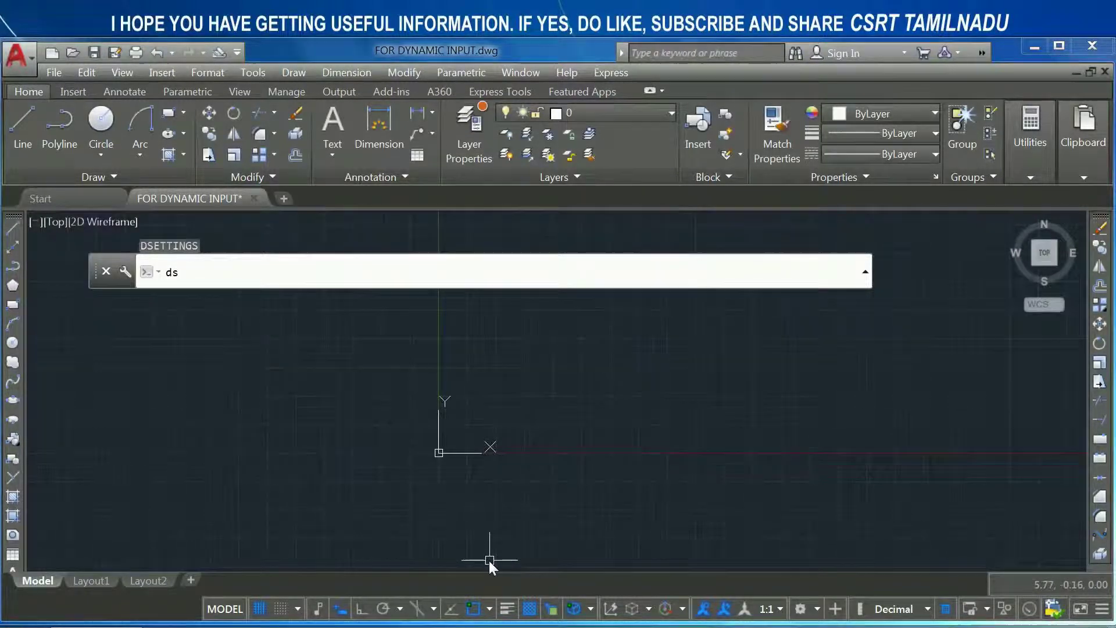
pyautogui.press('Return')
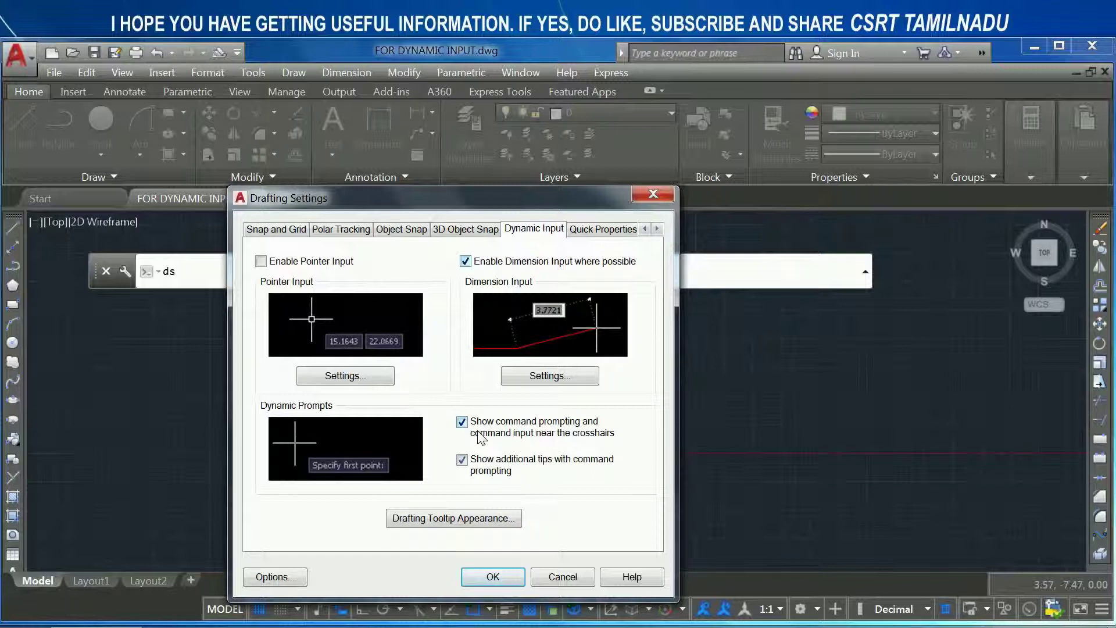
pyautogui.click(466, 261)
pyautogui.click(305, 266)
pyautogui.click(462, 424)
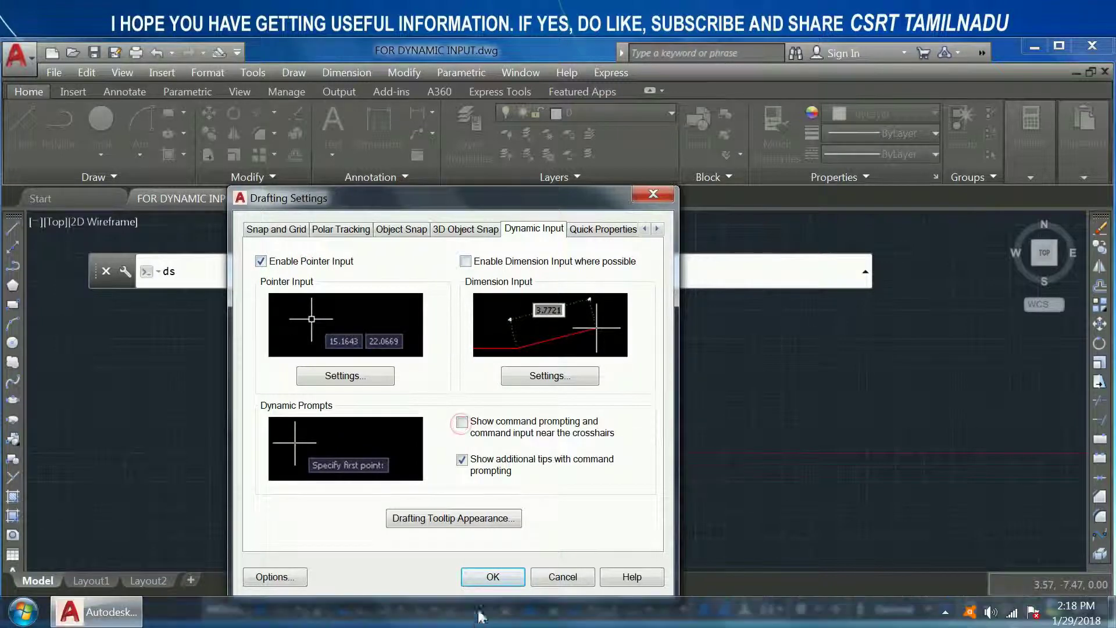
pyautogui.click(493, 578)
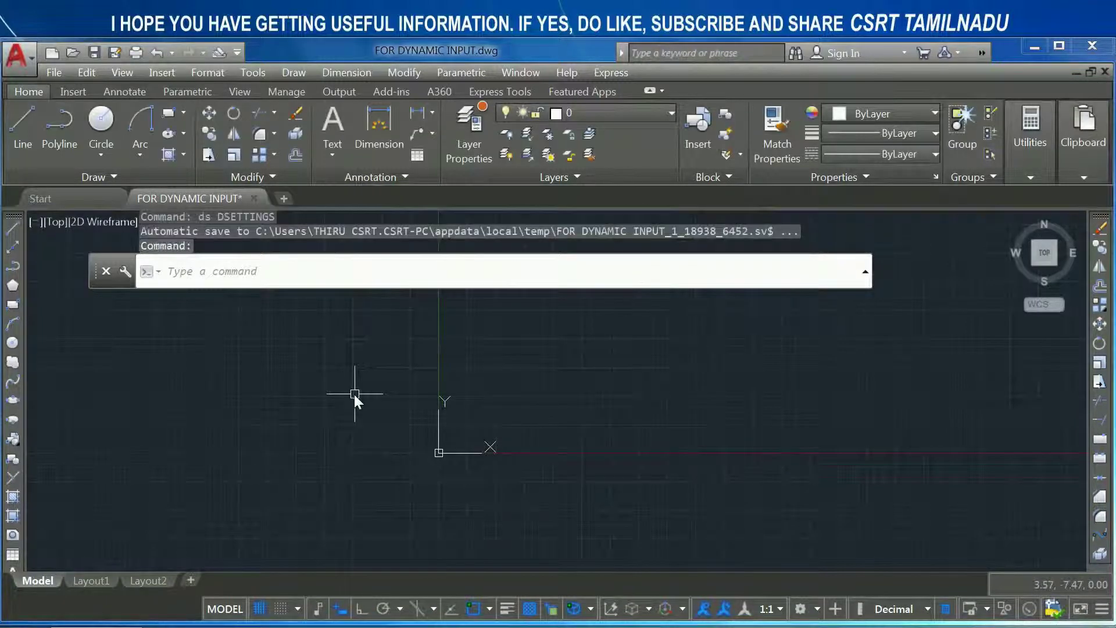
# - Test RECTANG and typed commands with crosshair prompting off, reopening Drafting Settings in between
pyautogui.write('REc')
pyautogui.press('Return')
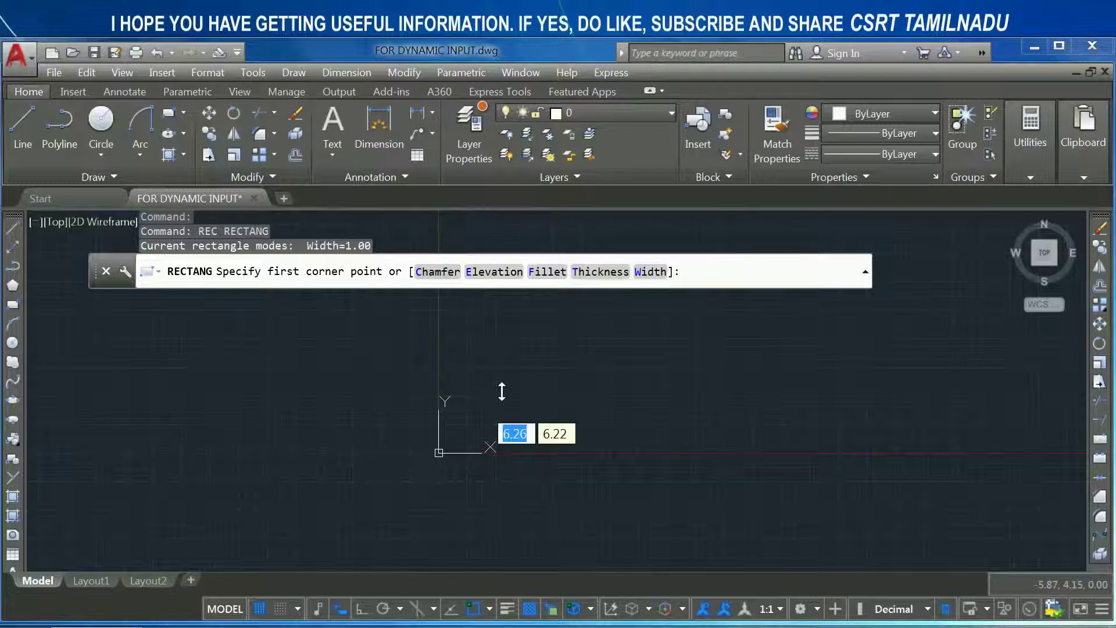
pyautogui.press('Escape')
pyautogui.write('ds')
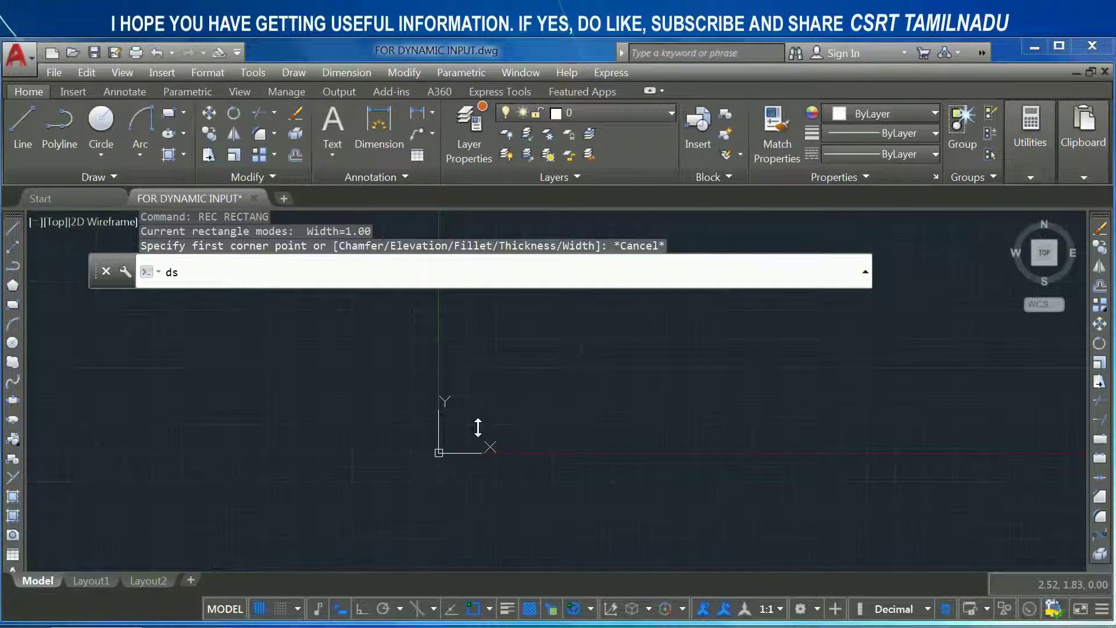
pyautogui.press('Return')
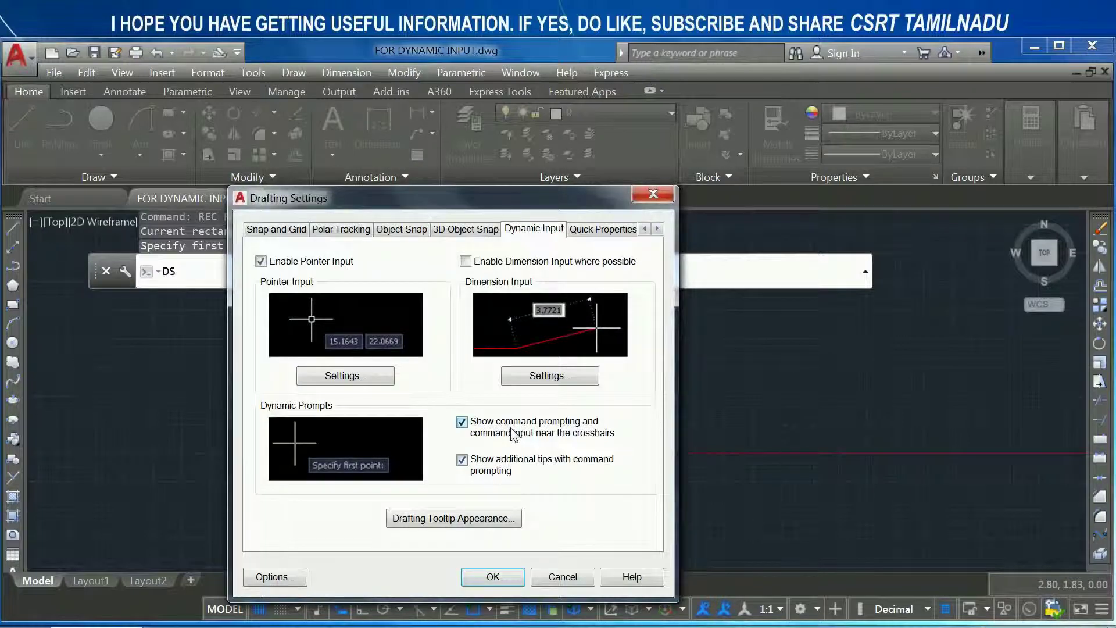
pyautogui.click(499, 577)
pyautogui.write('r')
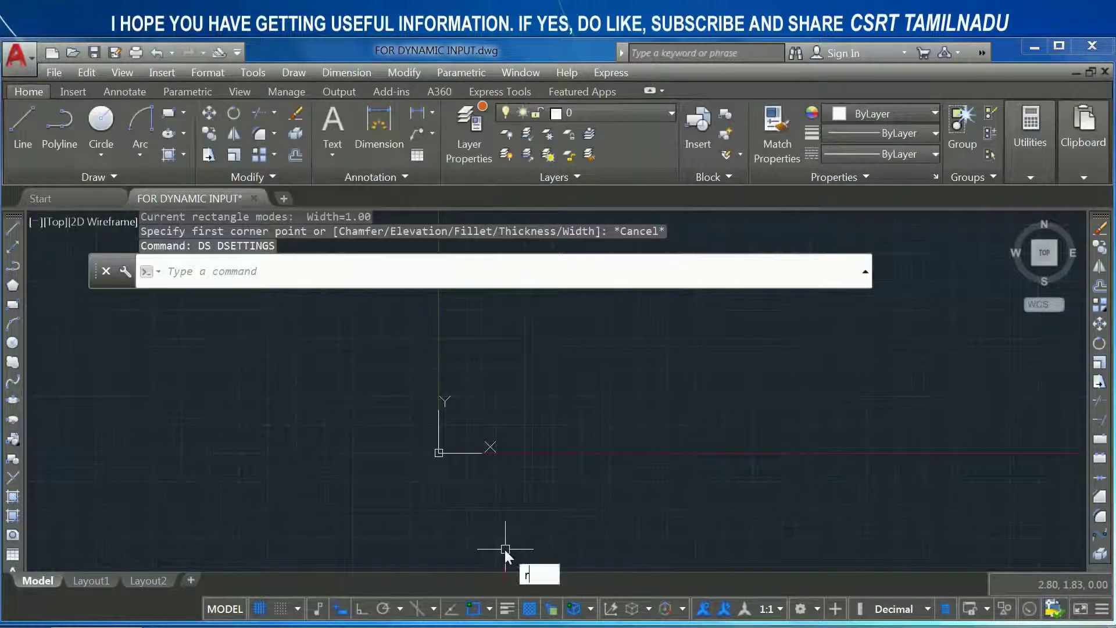
pyautogui.write('e')
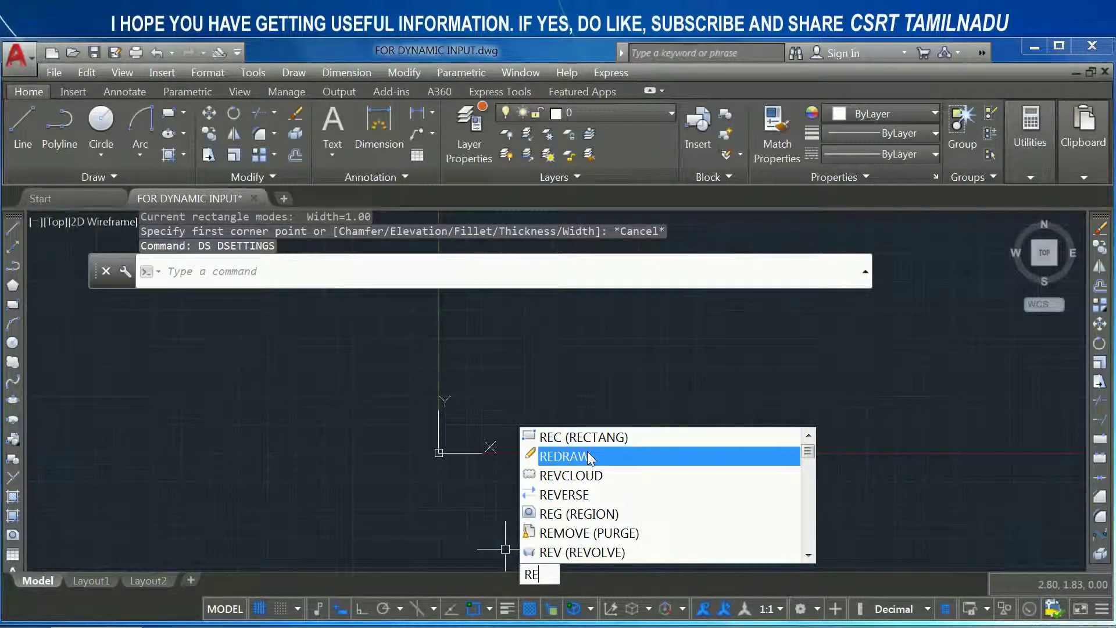
pyautogui.press('Escape')
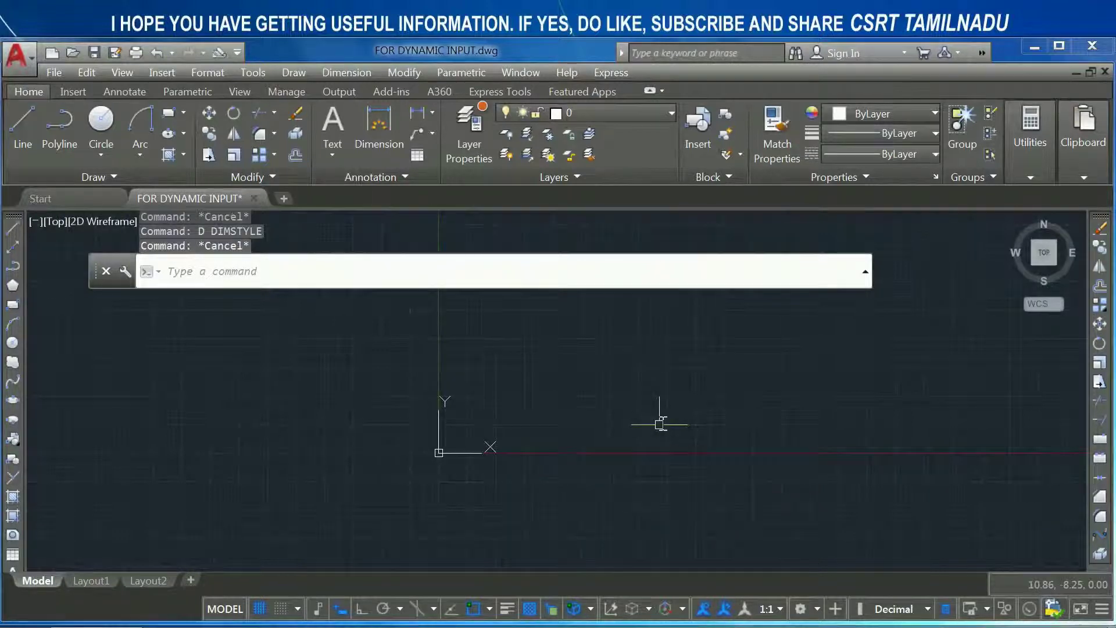
# - Turn Show command prompting near the crosshairs back on in Drafting Settings
pyautogui.write('ds')
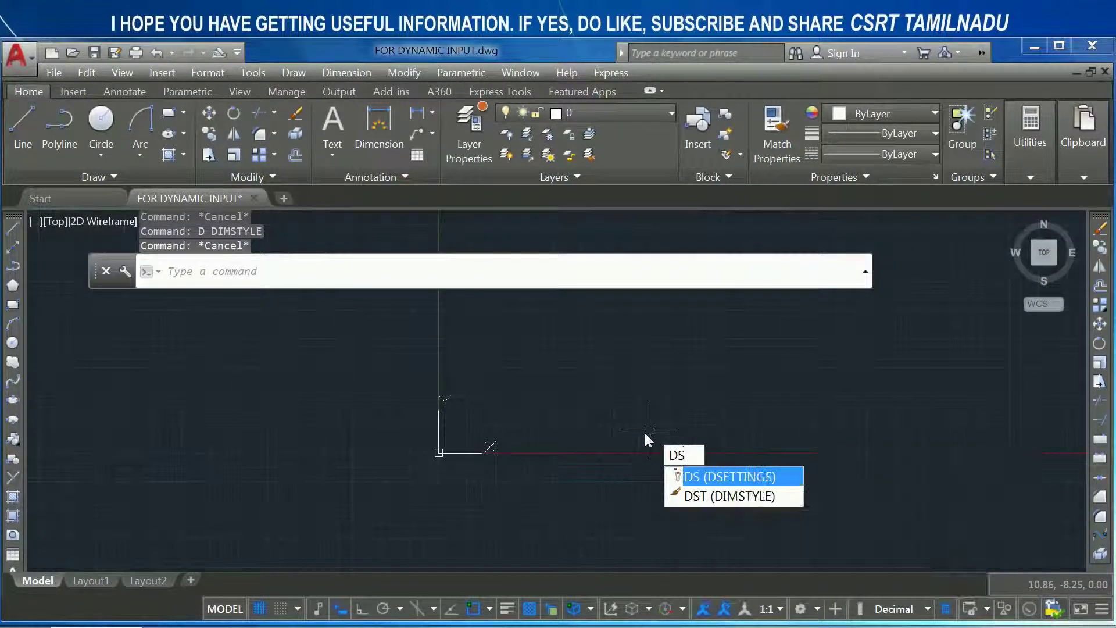
pyautogui.press('BackSpace')
pyautogui.press('BackSpace')
pyautogui.write('ds')
pyautogui.press('Return')
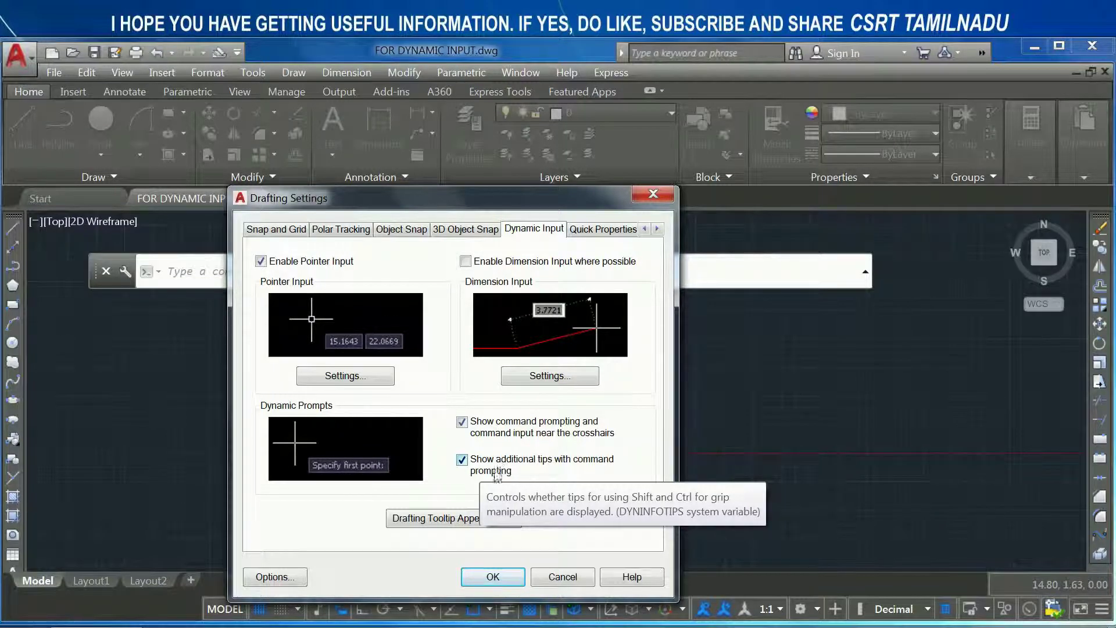
pyautogui.click(493, 576)
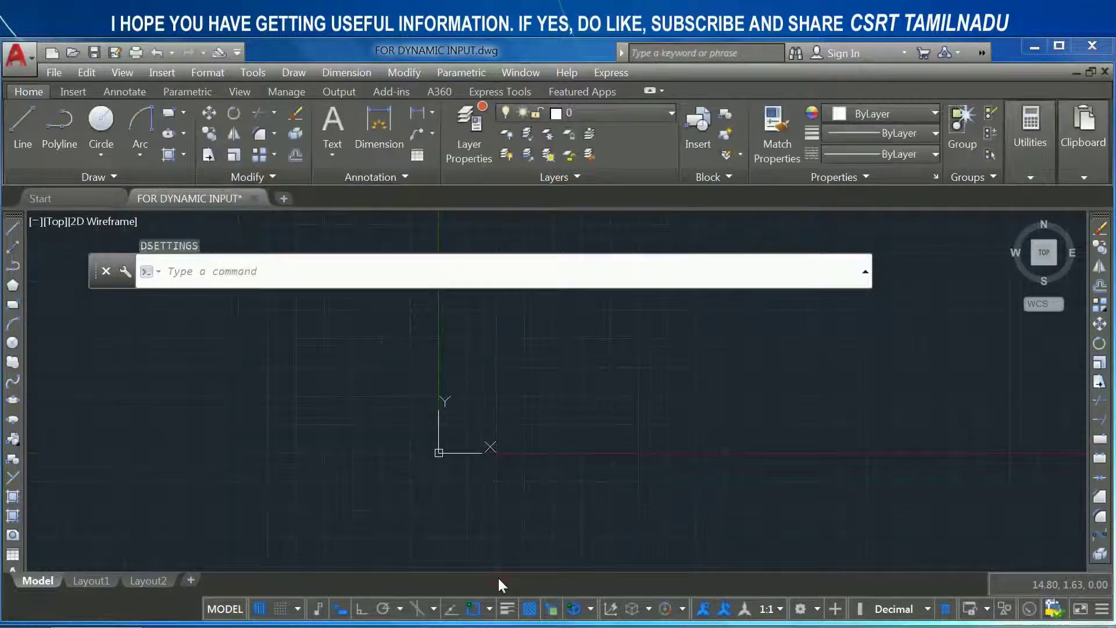
# - Draw a diagonal line and try grip-stretching its end, then cancel
pyautogui.write('l')
pyautogui.press('Return')
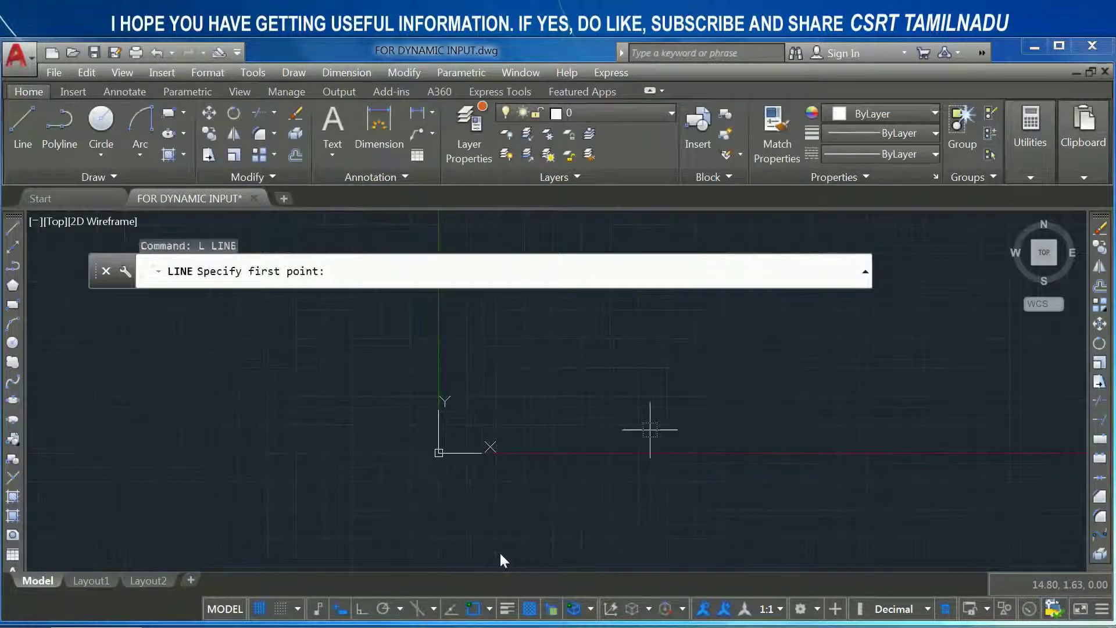
pyautogui.click(466, 523)
pyautogui.click(594, 414)
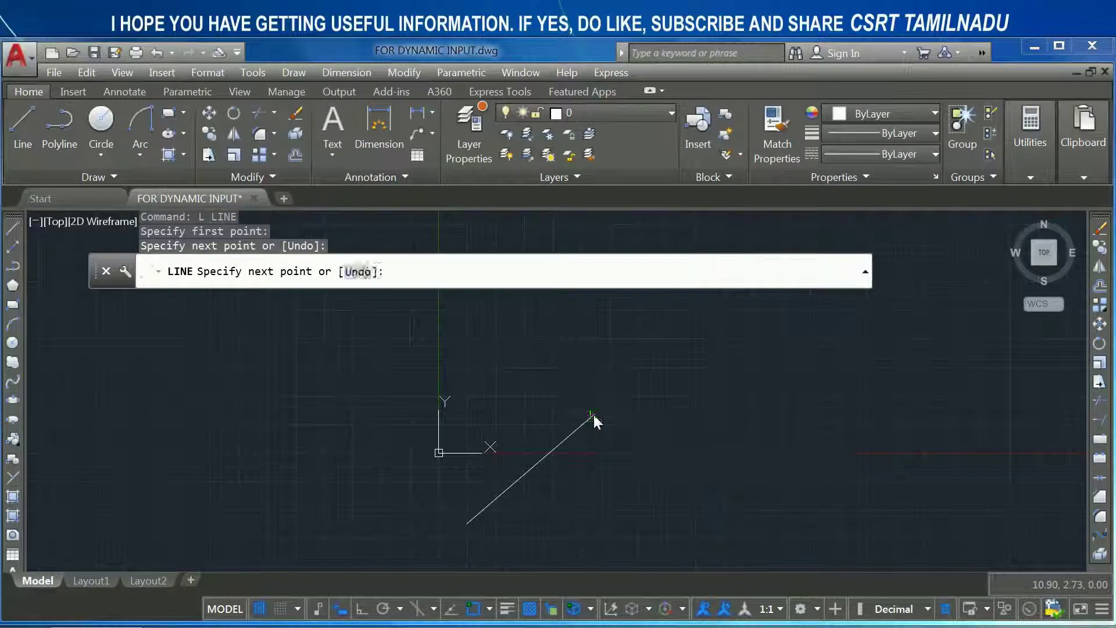
pyautogui.press('Return')
pyautogui.click(584, 425)
pyautogui.moveTo(593, 415)
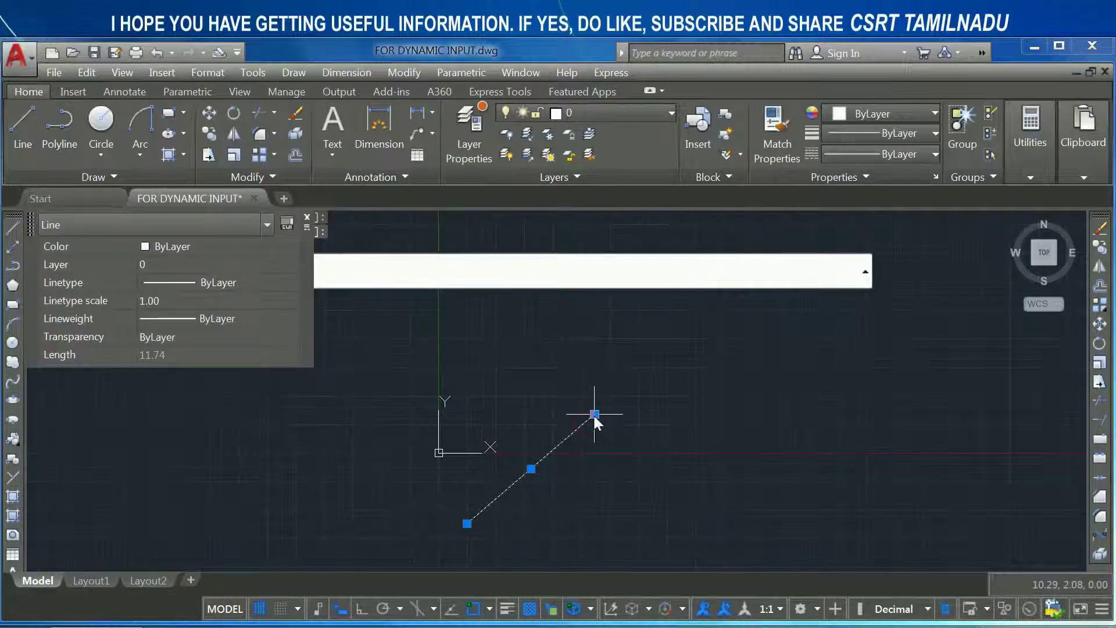
pyautogui.click(597, 416)
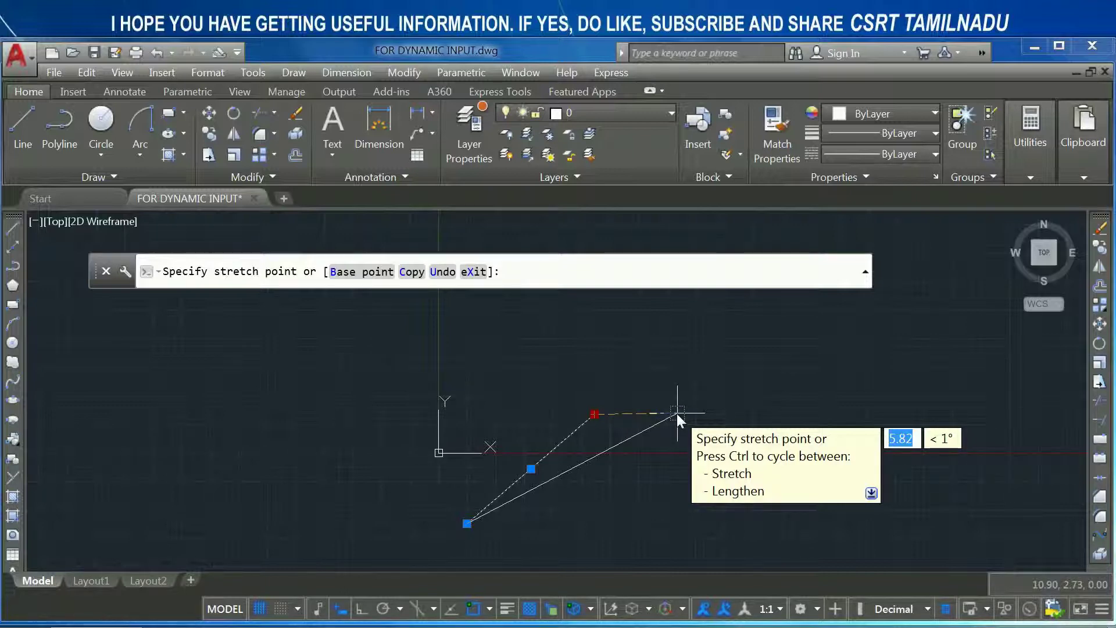
pyautogui.press('Escape')
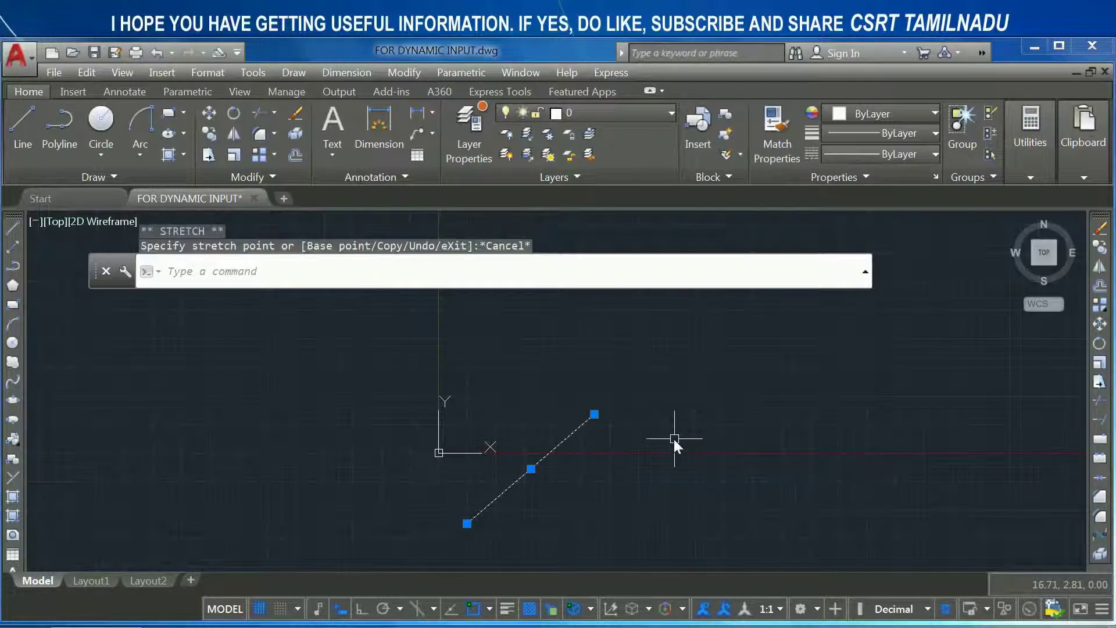
pyautogui.press('Escape')
# - Turn off 'Show additional tips with command prompting' on the Dynamic Input tab
pyautogui.write('DS')
pyautogui.press('Return')
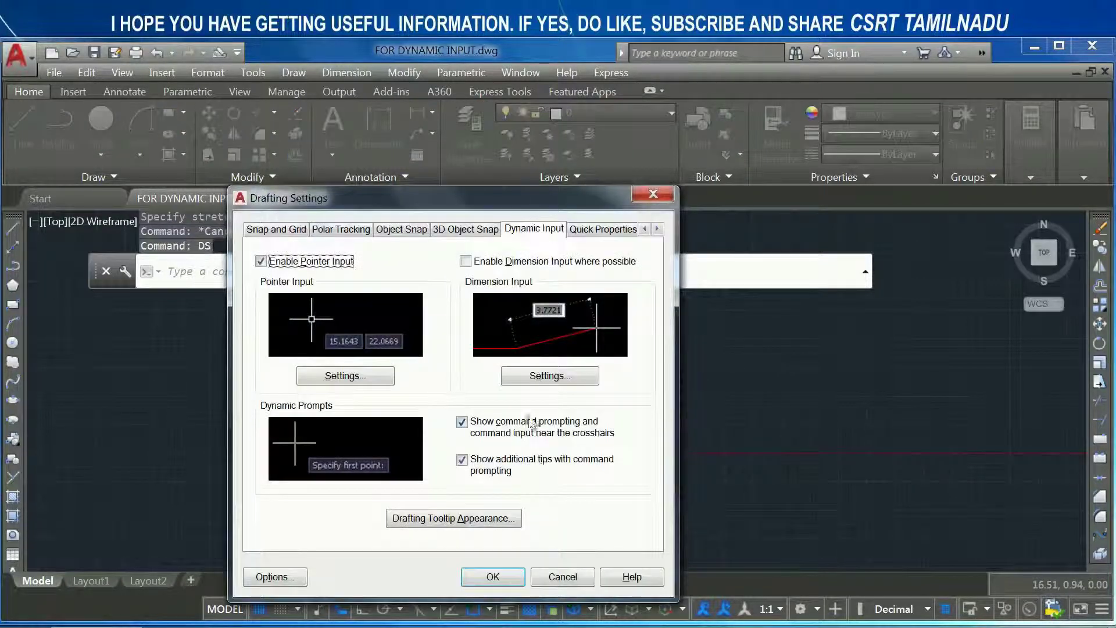
pyautogui.click(504, 460)
pyautogui.click(491, 577)
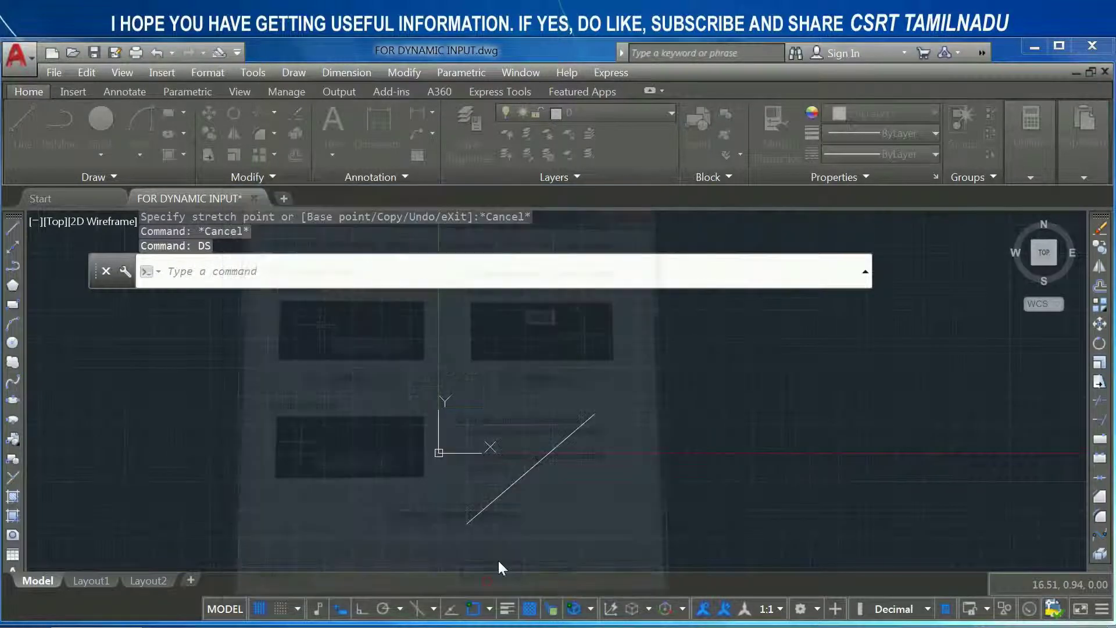
# - Lengthen the diagonal line from its upper grip, using Ctrl to switch to Lengthen
pyautogui.click(577, 426)
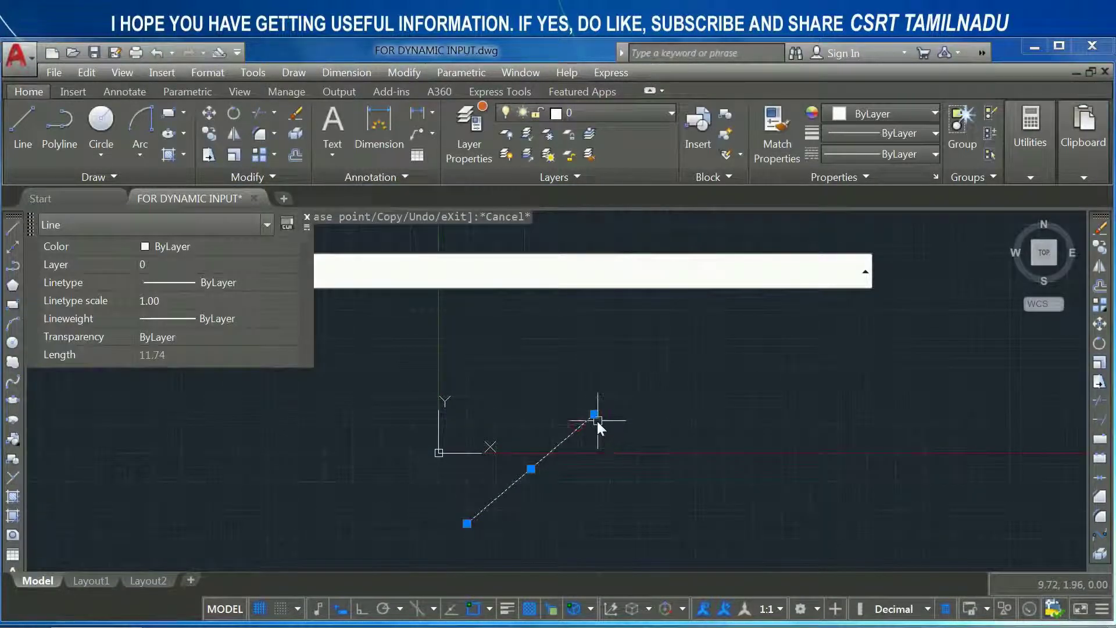
pyautogui.click(594, 414)
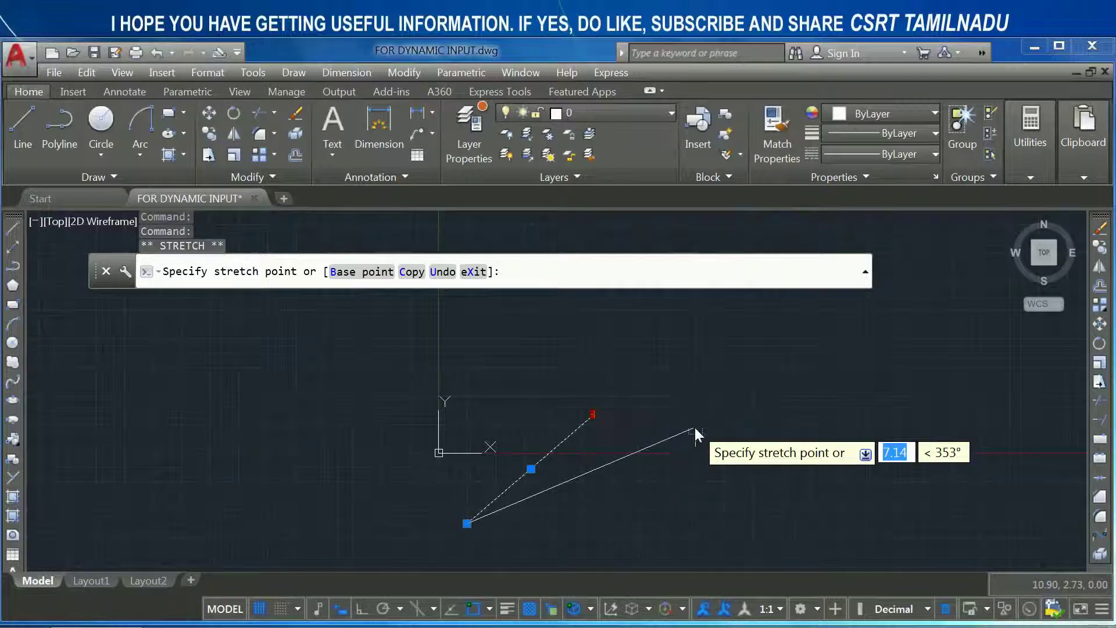
pyautogui.press('ctrl')
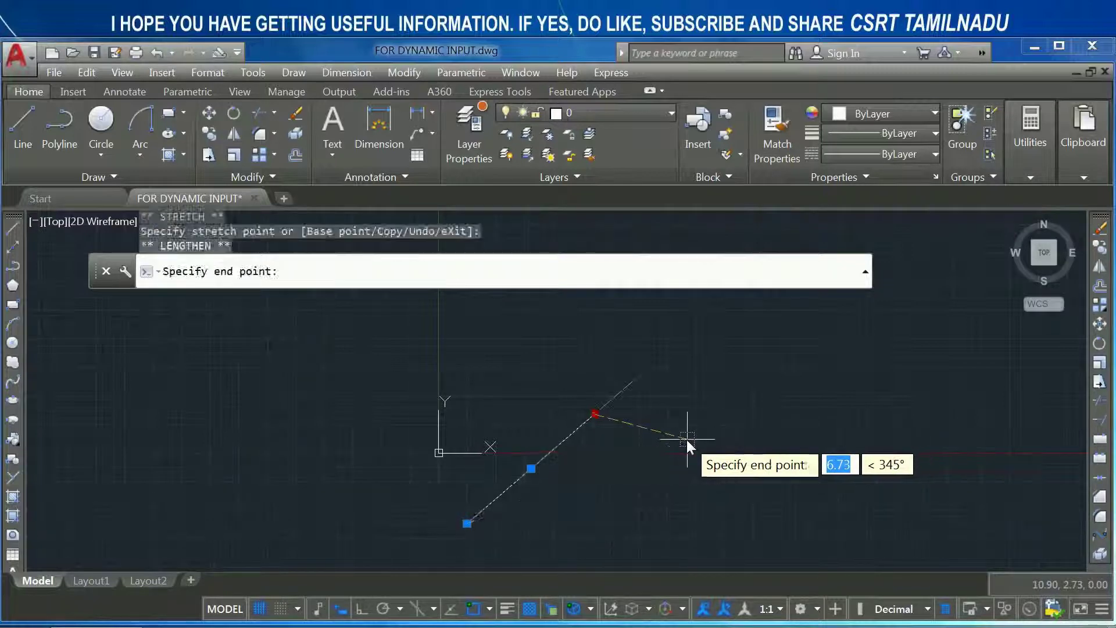
pyautogui.click(684, 358)
pyautogui.press('Escape')
pyautogui.press('Escape')
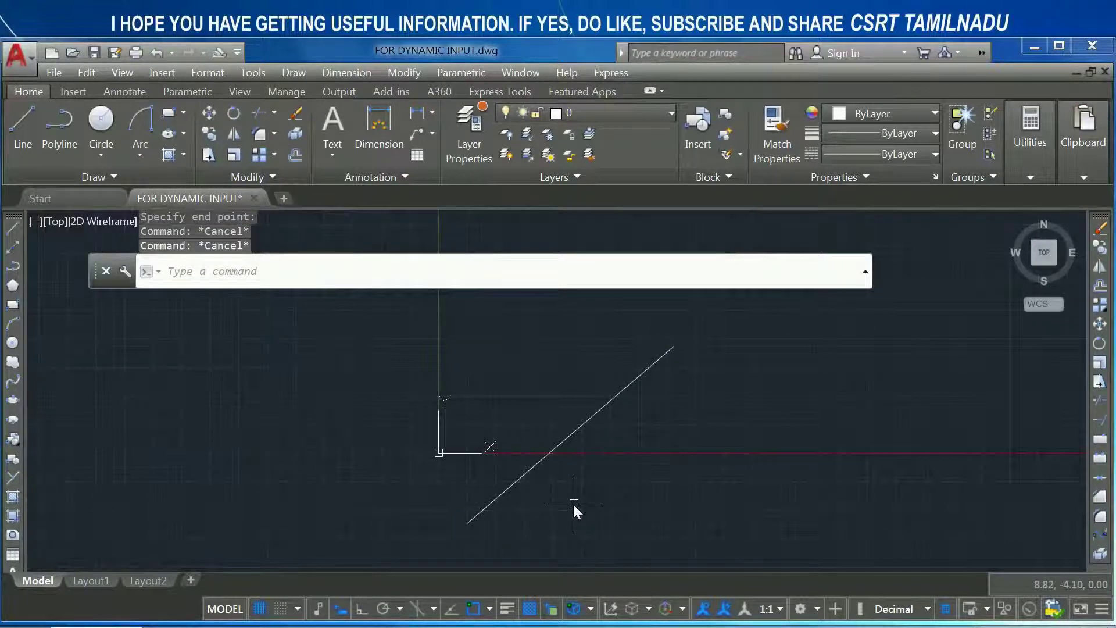
pyautogui.write('ds')
pyautogui.press('Return')
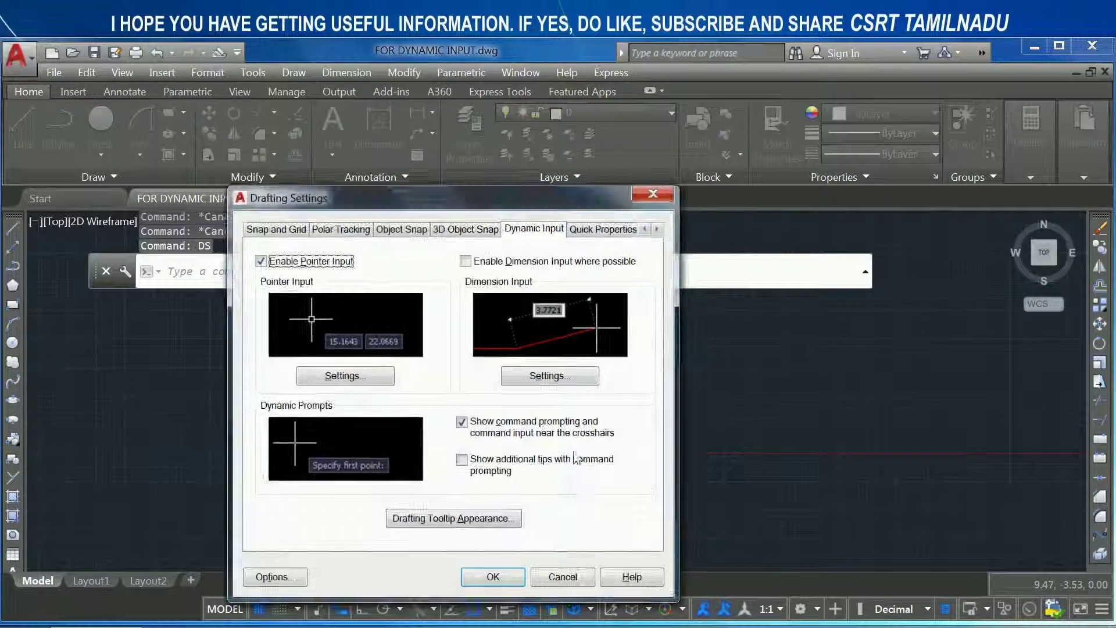
pyautogui.click(559, 577)
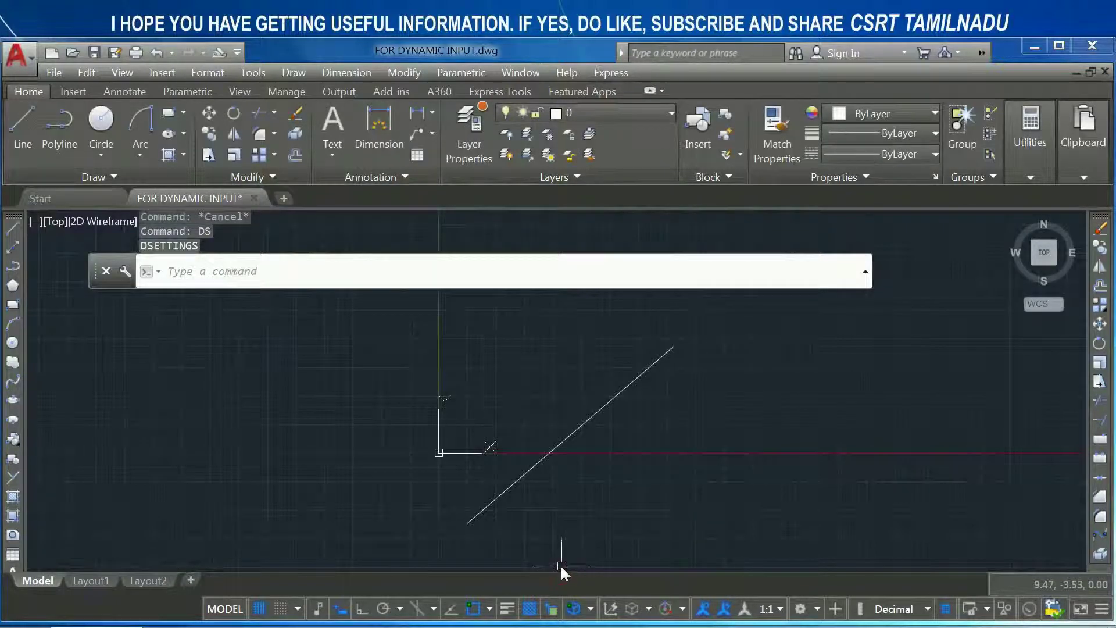
pyautogui.write('dy')
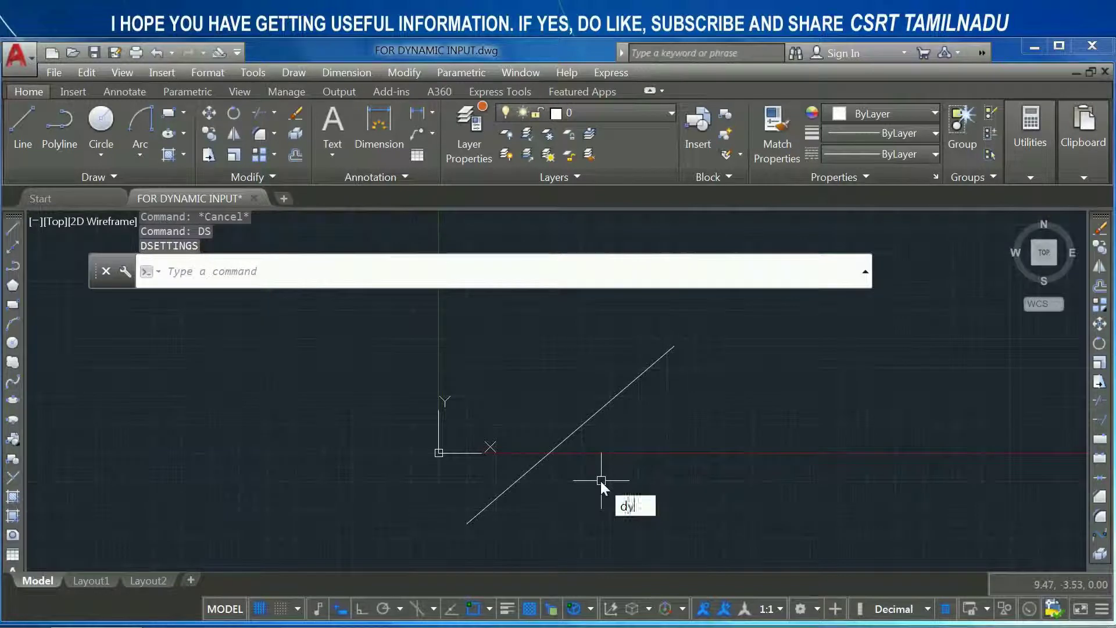
pyautogui.write('nin')
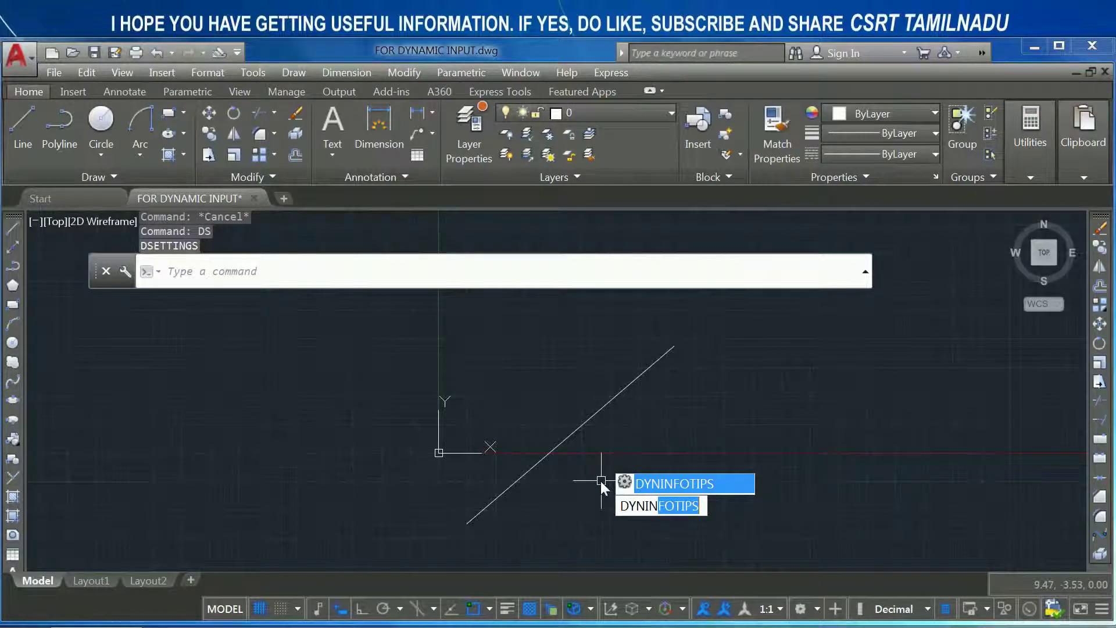
pyautogui.press('Return')
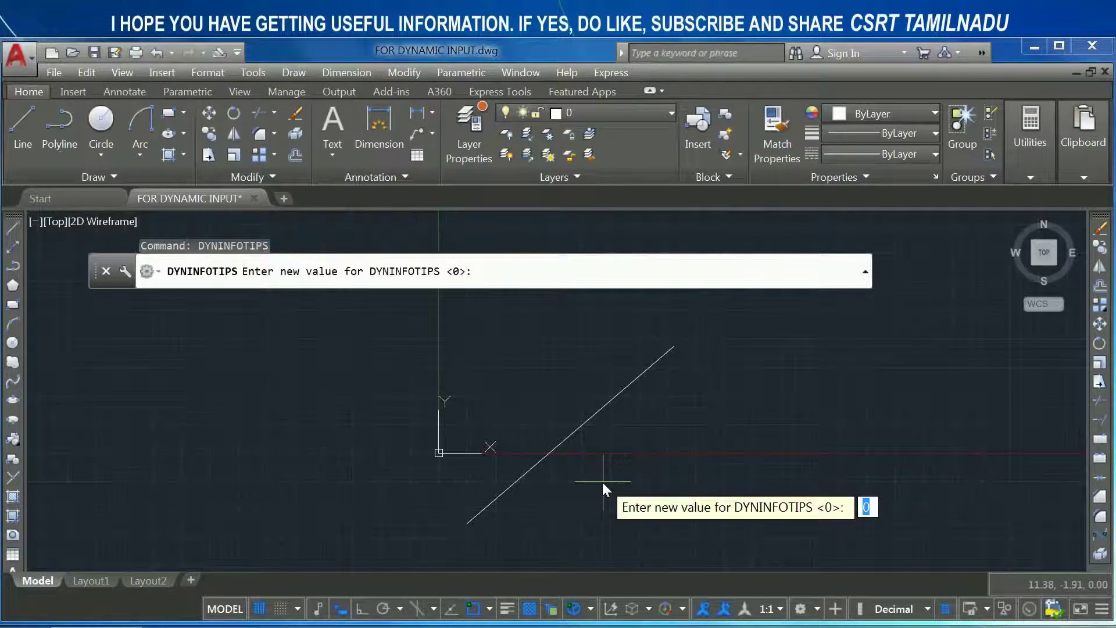
pyautogui.press('Return')
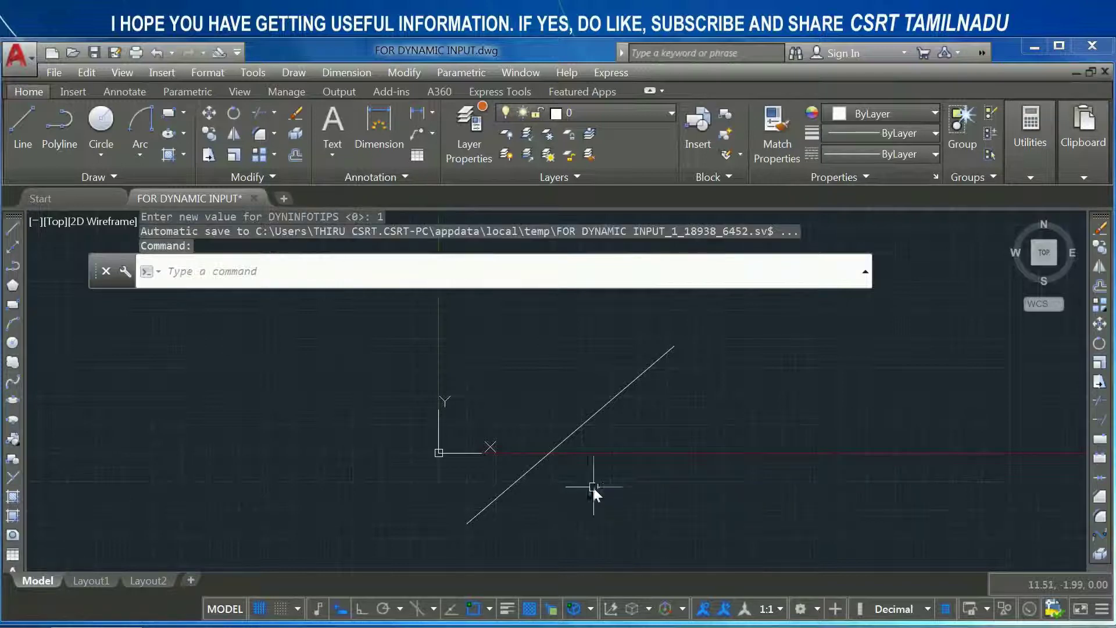
pyautogui.click(636, 371)
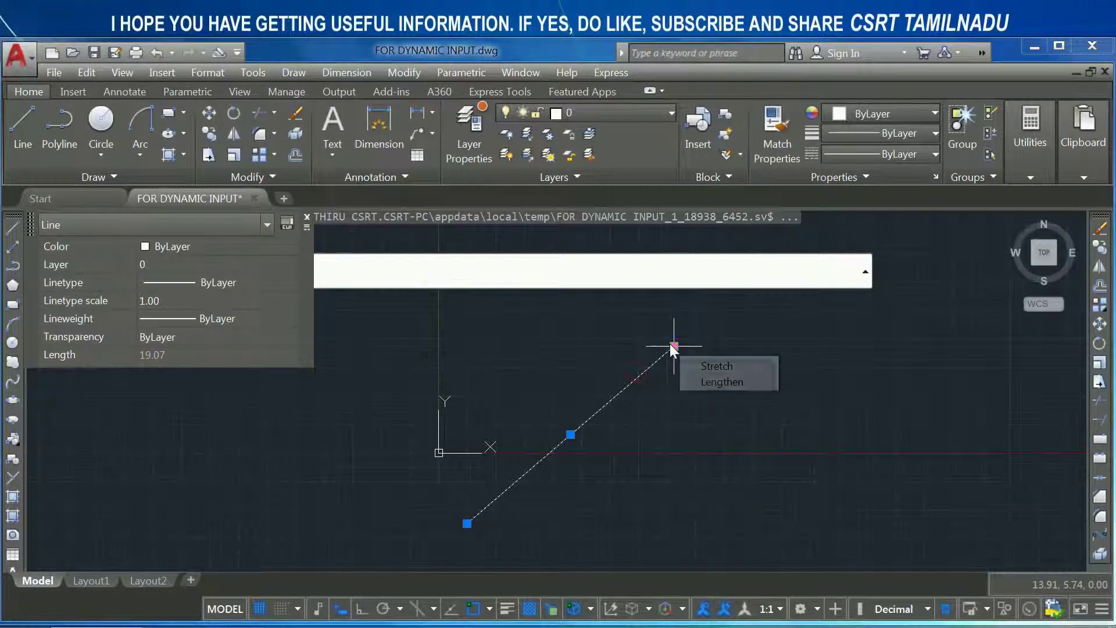
pyautogui.click(672, 346)
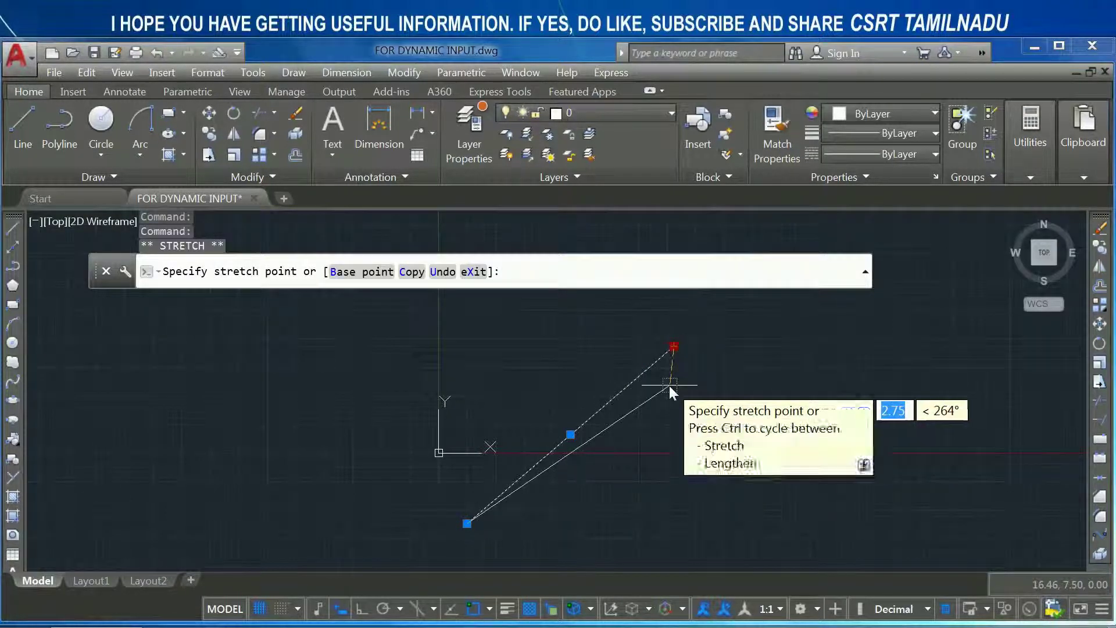
pyautogui.press('Escape')
pyautogui.press('Return')
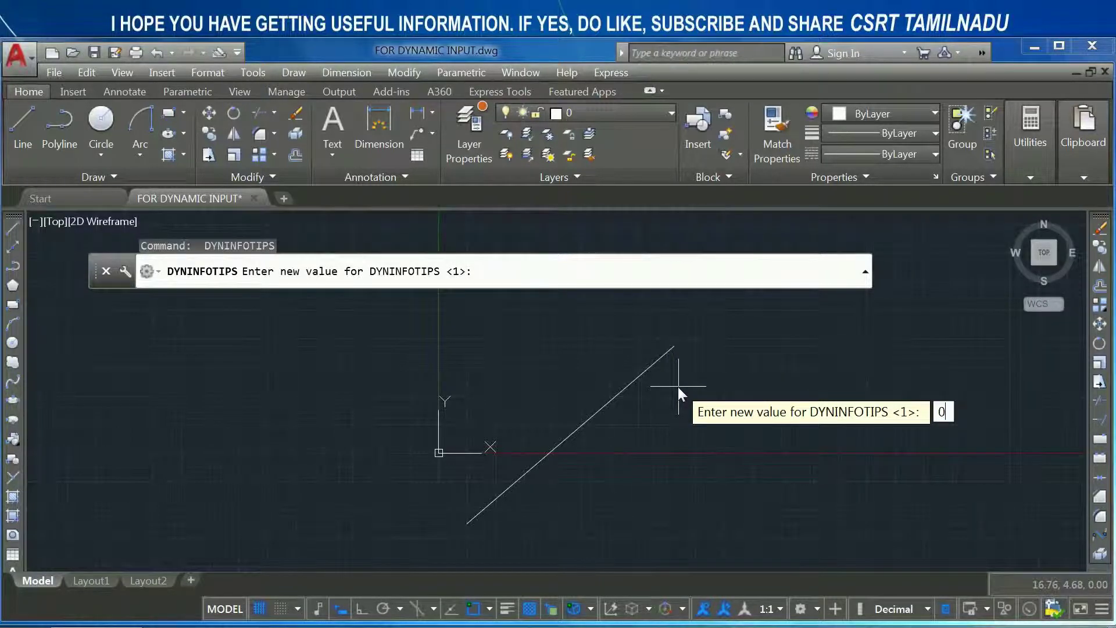
pyautogui.press('Return')
pyautogui.click(665, 356)
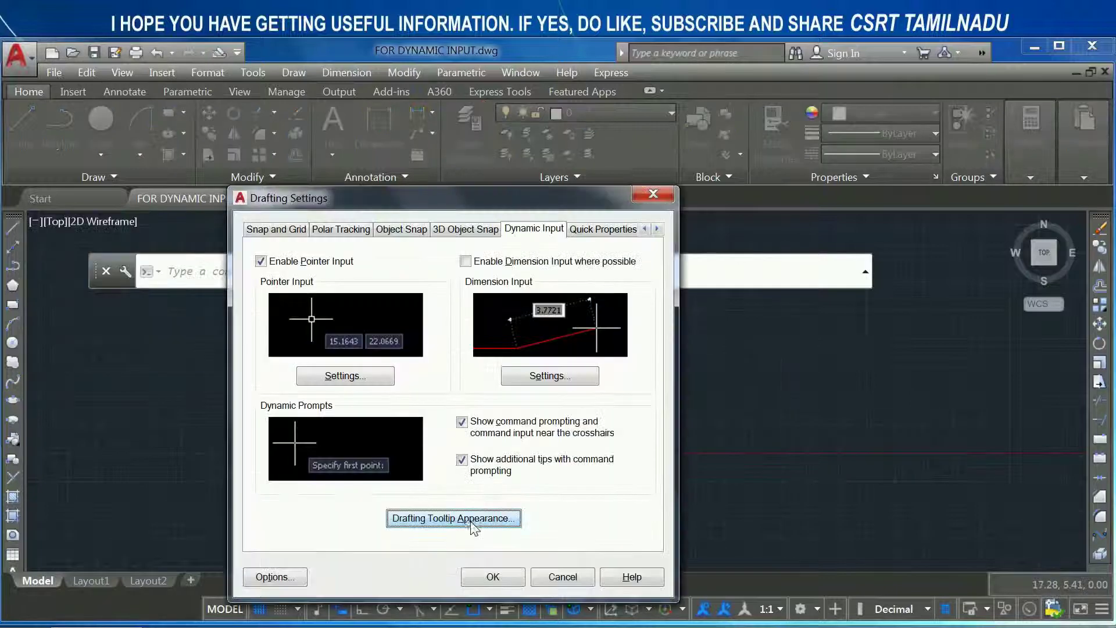
pyautogui.click(465, 524)
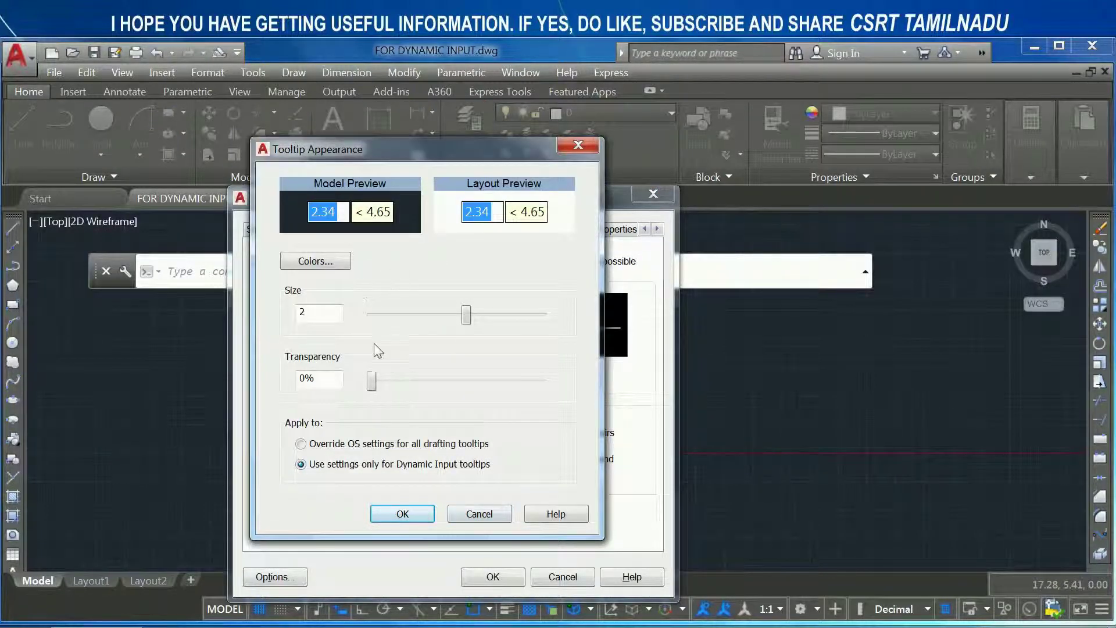
# - Set the 2D model space drafting tooltip colour to Green and apply it
pyautogui.click(308, 262)
pyautogui.click(570, 161)
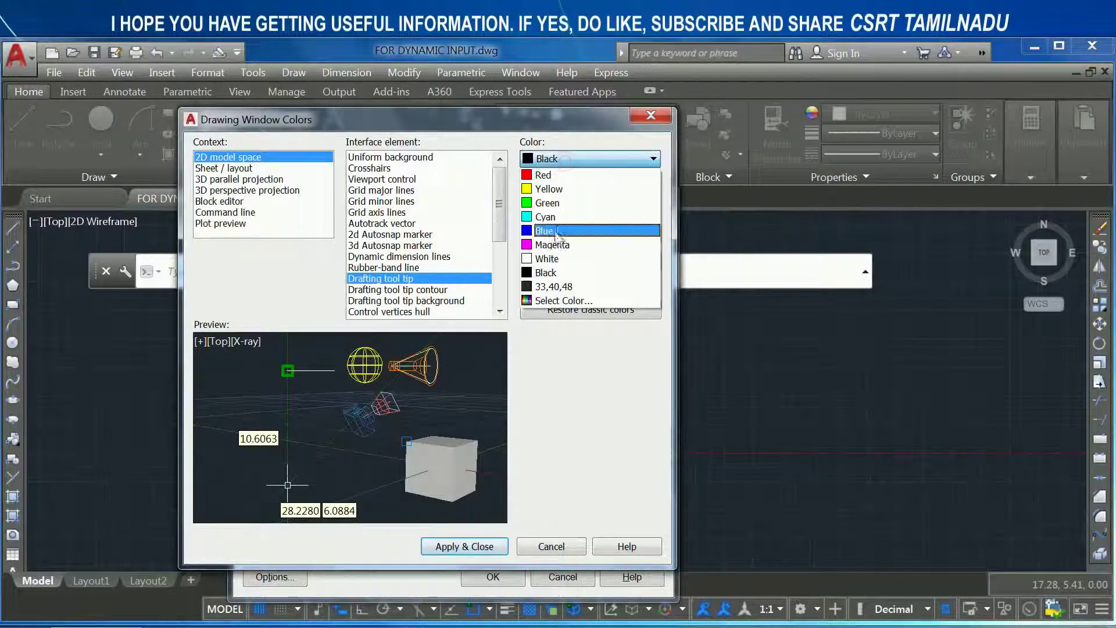
pyautogui.click(553, 203)
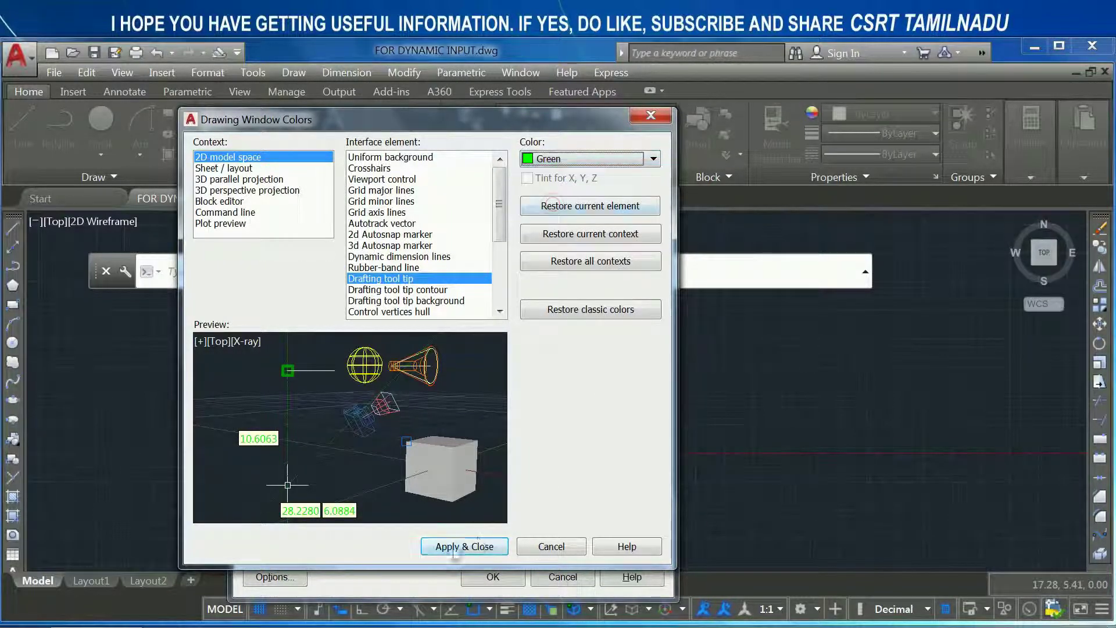
pyautogui.click(471, 550)
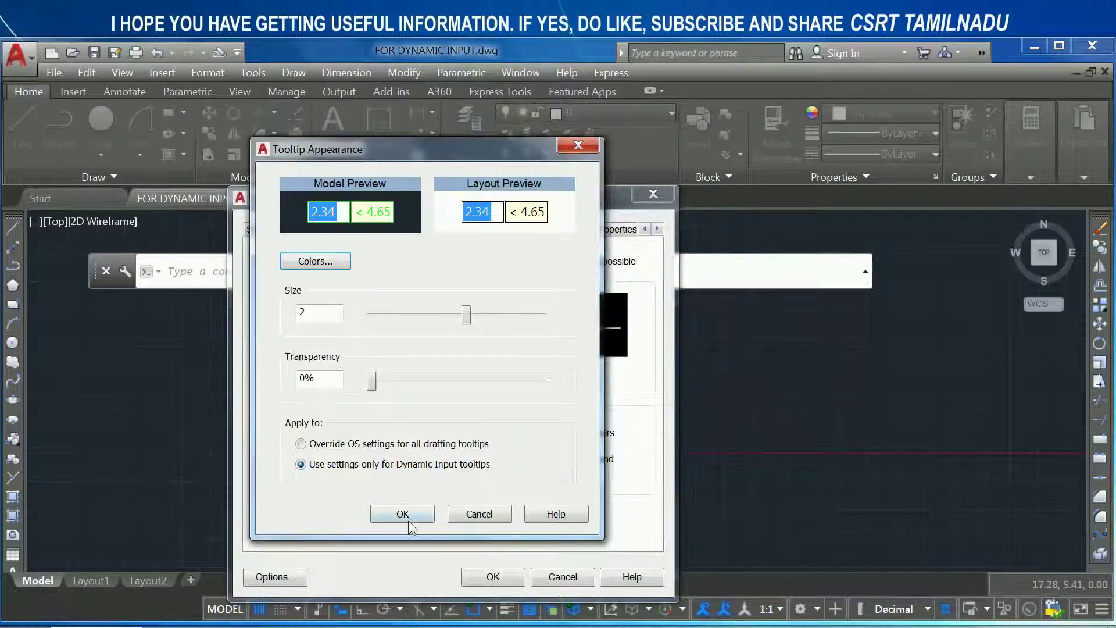
pyautogui.click(402, 513)
pyautogui.click(493, 577)
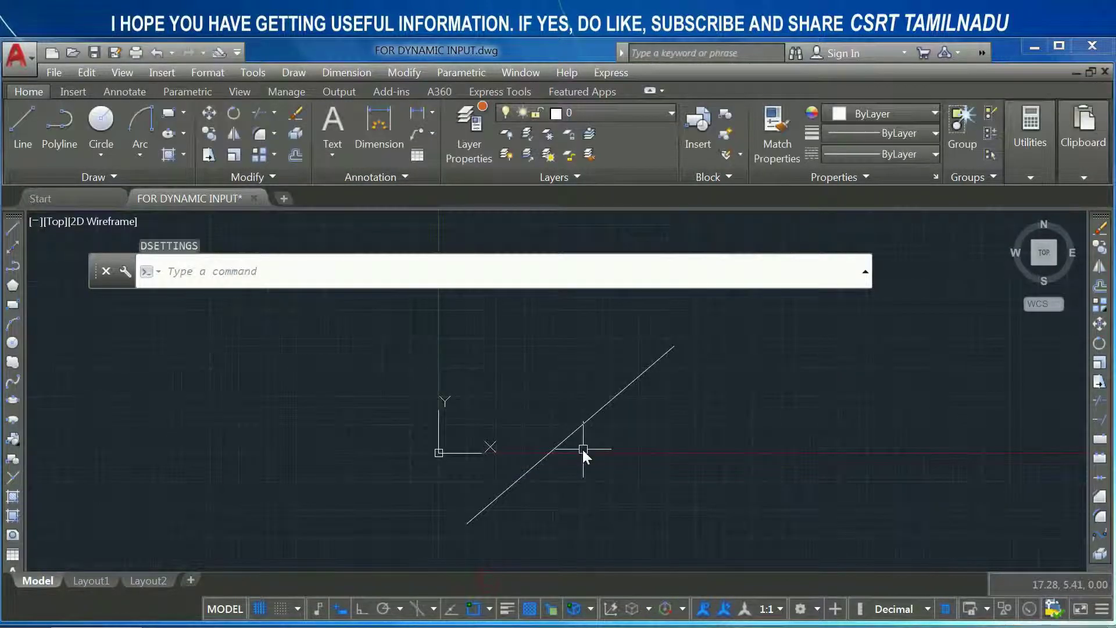
# - Start a LINE and tab between coordinate fields to check the green tooltips, then cancel
pyautogui.write('l')
pyautogui.press('Return')
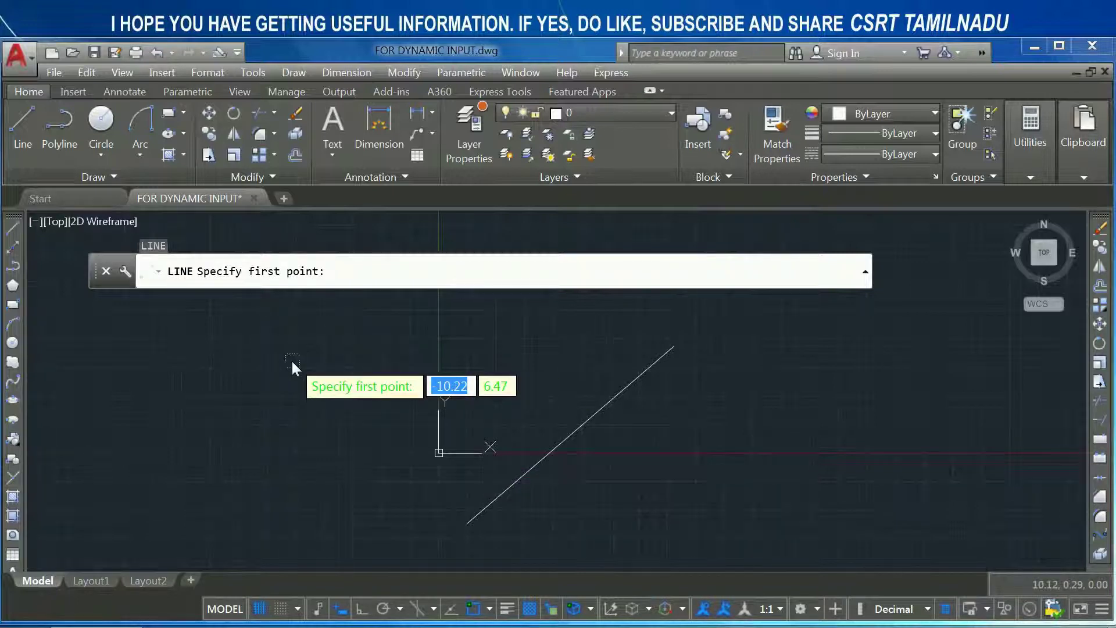
pyautogui.press('Tab')
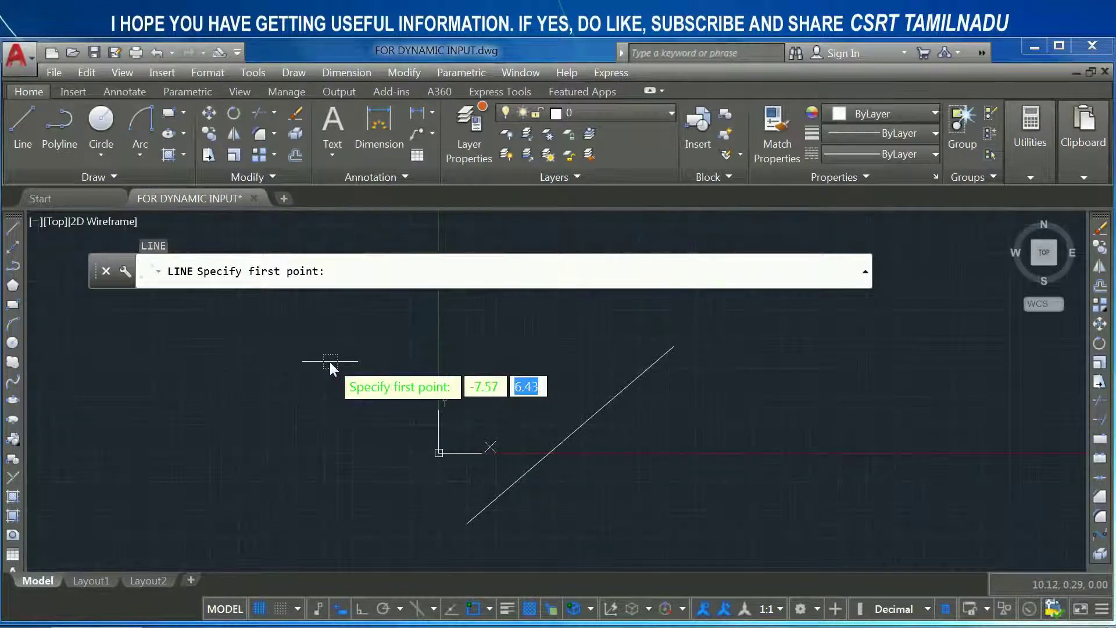
pyautogui.press('Escape')
pyautogui.press('Escape')
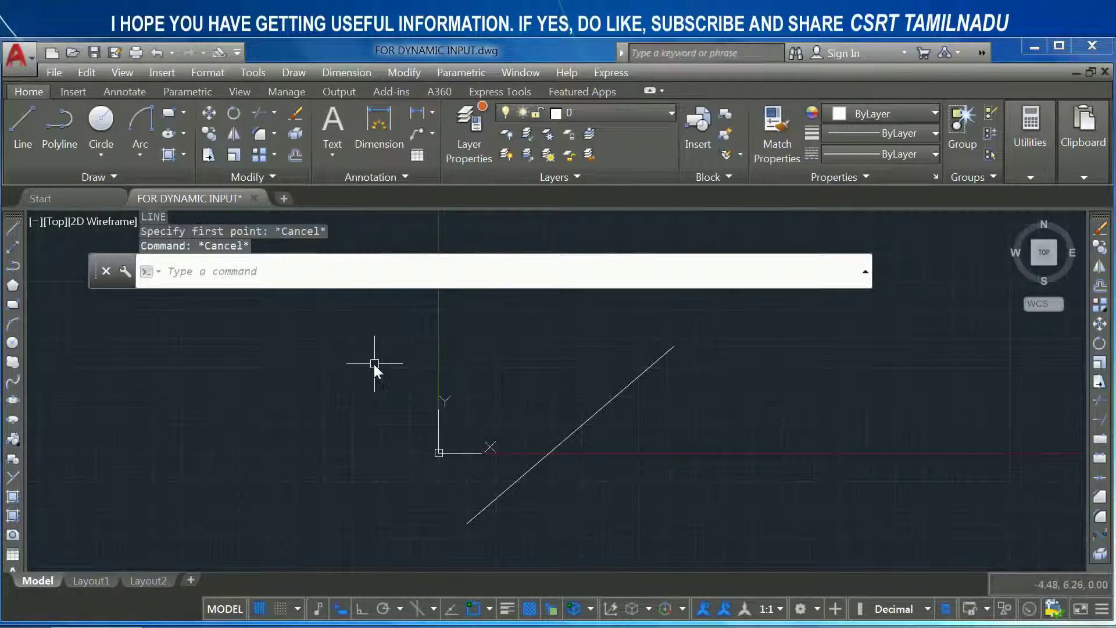
# - Reopen Drafting Settings with DS and bring up Drafting Tooltip Appearance
pyautogui.write('ds')
pyautogui.press('Return')
pyautogui.click(481, 519)
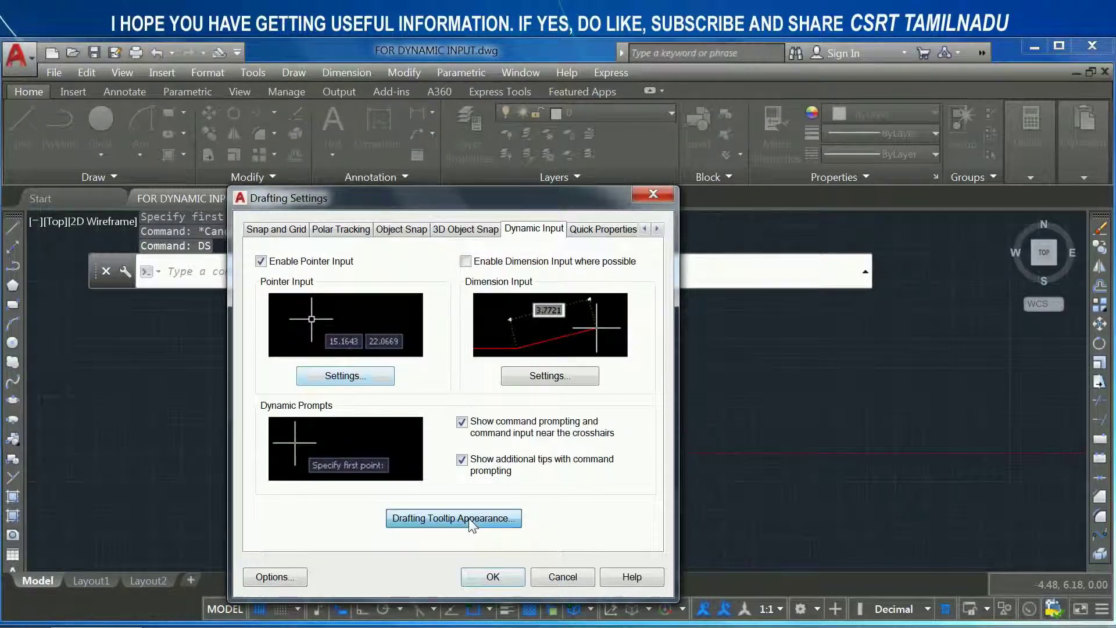
# - Set the model-space tooltip background to Black in Drawing Window Colors
pyautogui.click(311, 259)
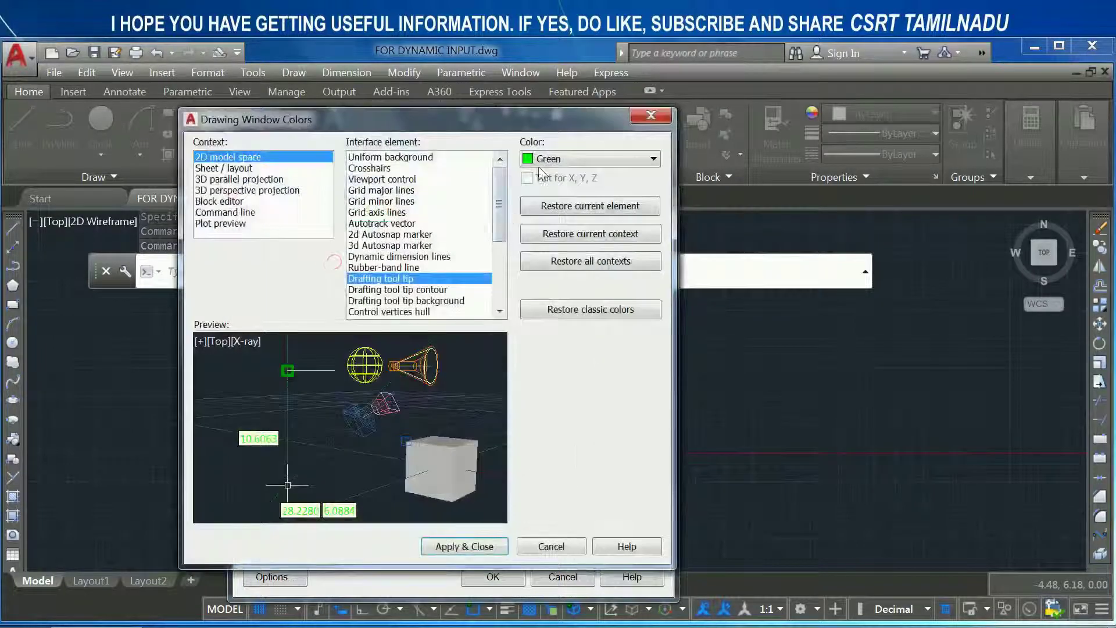
pyautogui.click(590, 159)
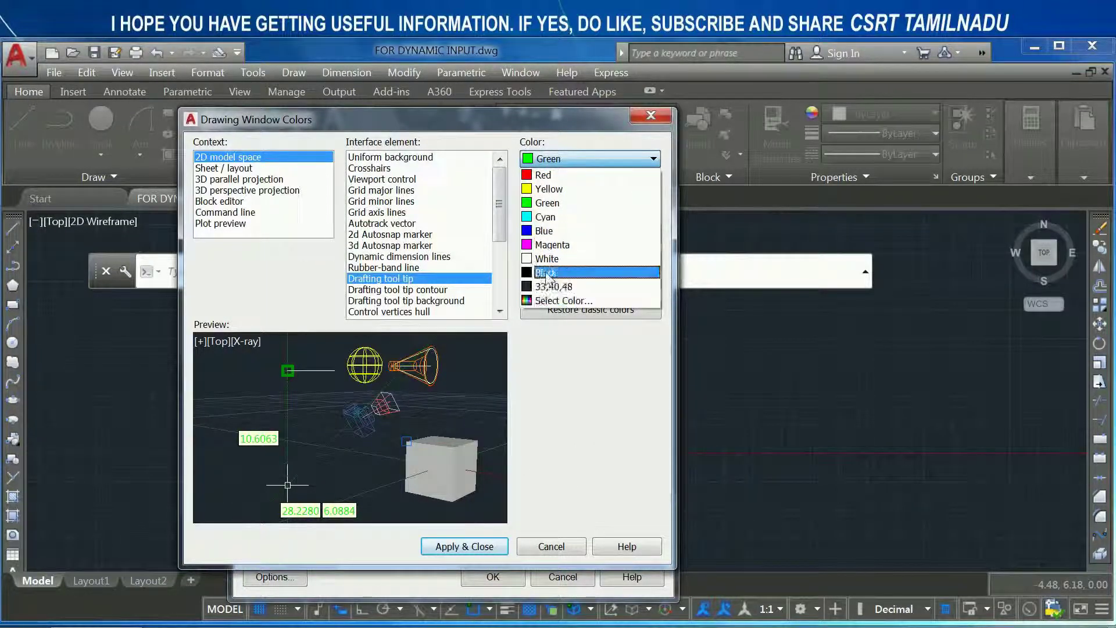
pyautogui.click(546, 273)
pyautogui.click(462, 546)
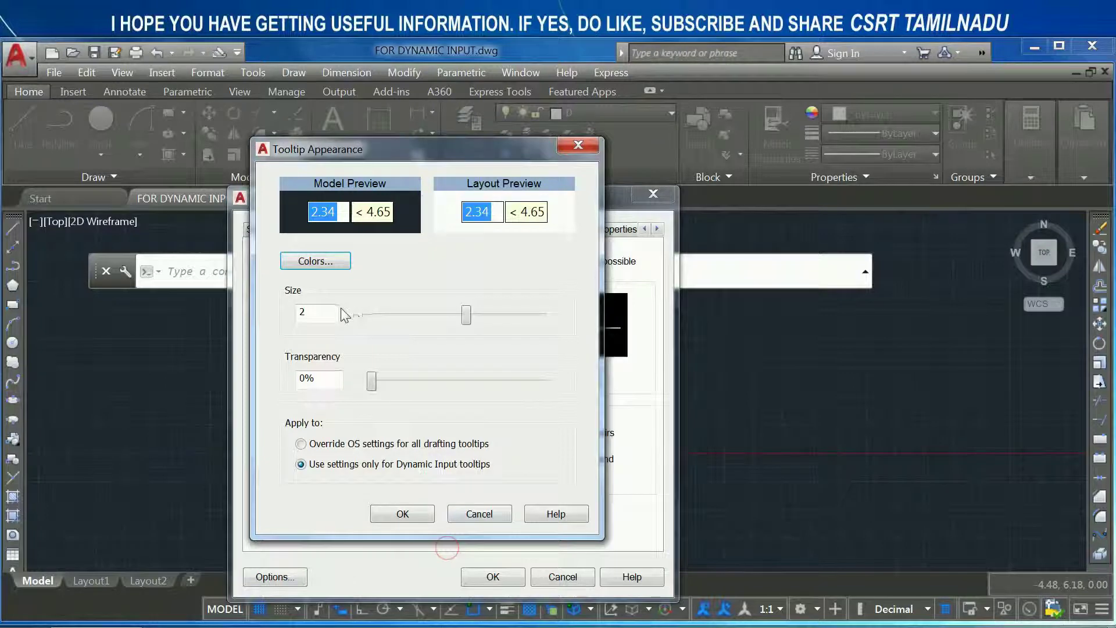
# - Shrink the Dynamic Input tooltip size to -3 and apply the settings
pyautogui.moveTo(468, 317); pyautogui.dragTo(541, 317)
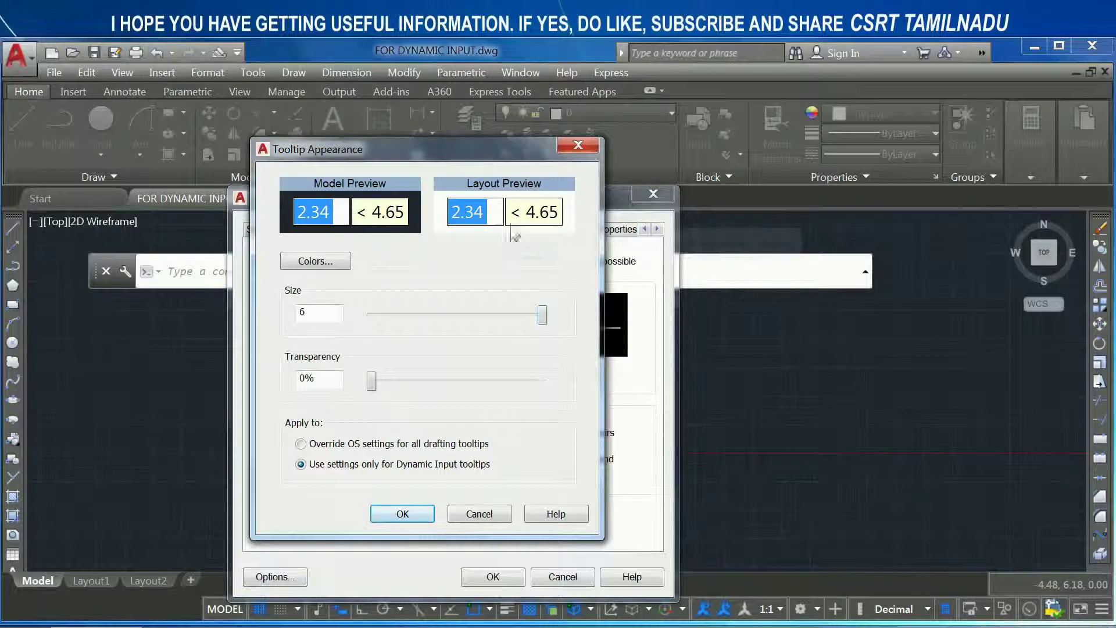
pyautogui.moveTo(545, 318)
pyautogui.mouseDown()
pyautogui.moveTo(393, 302)
pyautogui.moveTo(368, 327)
pyautogui.mouseUp()
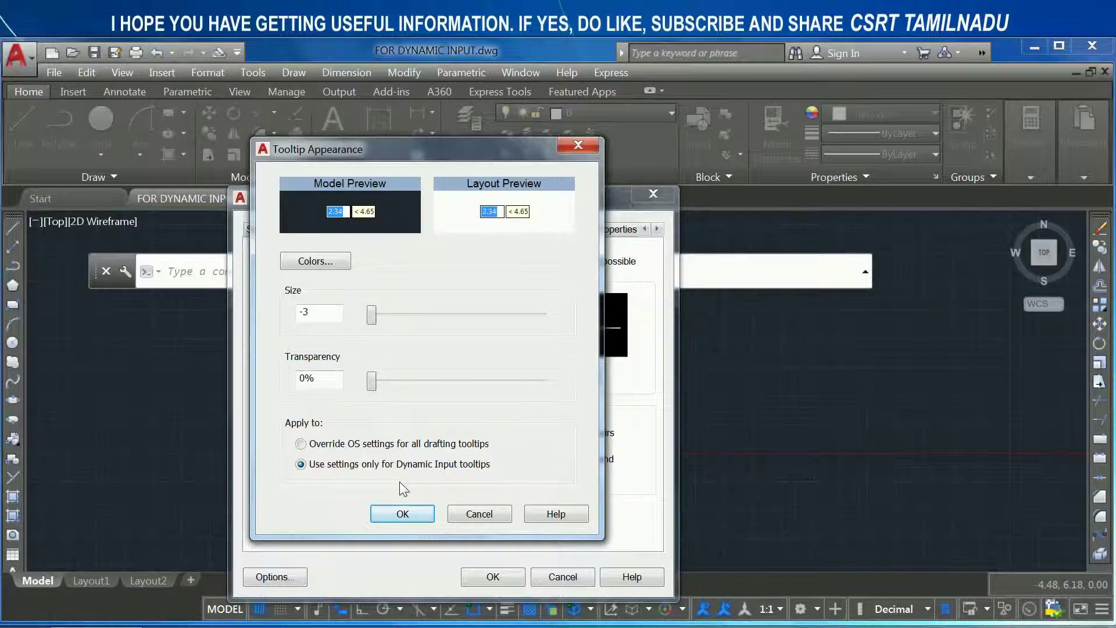
pyautogui.click(402, 513)
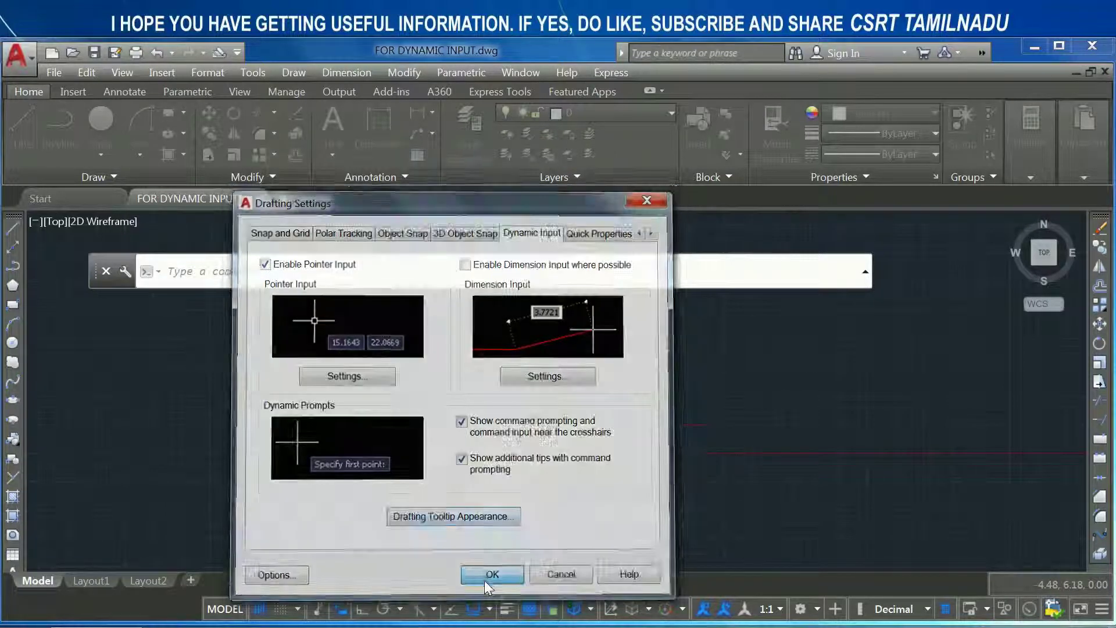
pyautogui.click(485, 582)
# - Check the size -3 tooltips in a cancelled LINE, then reopen Drafting Settings with DS
pyautogui.write('l')
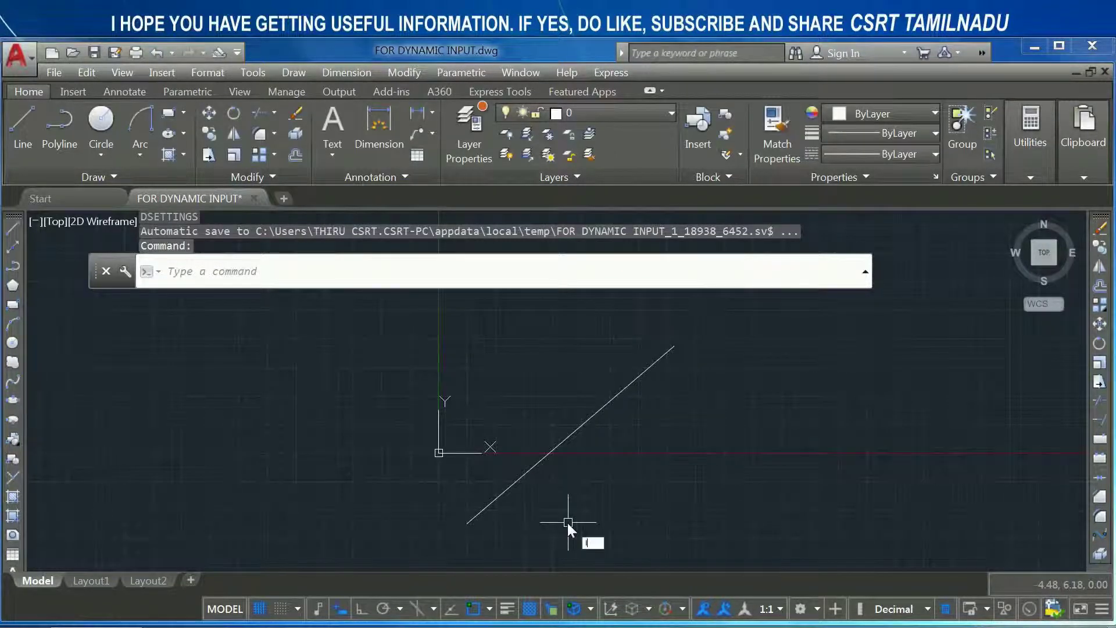
pyautogui.press('Return')
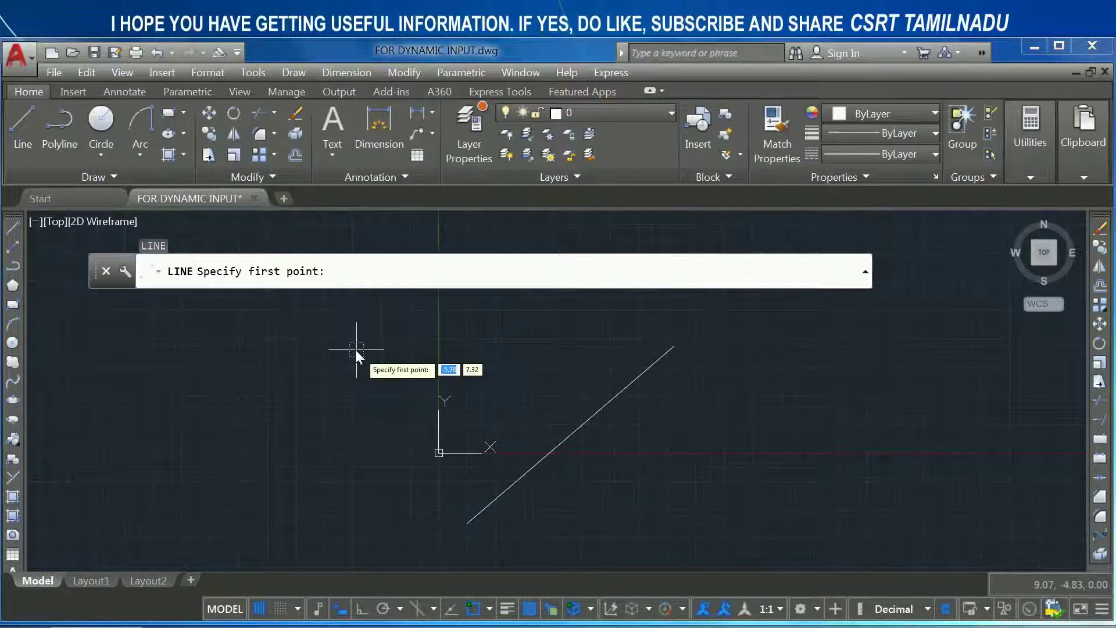
pyautogui.press('Escape')
pyautogui.press('Escape')
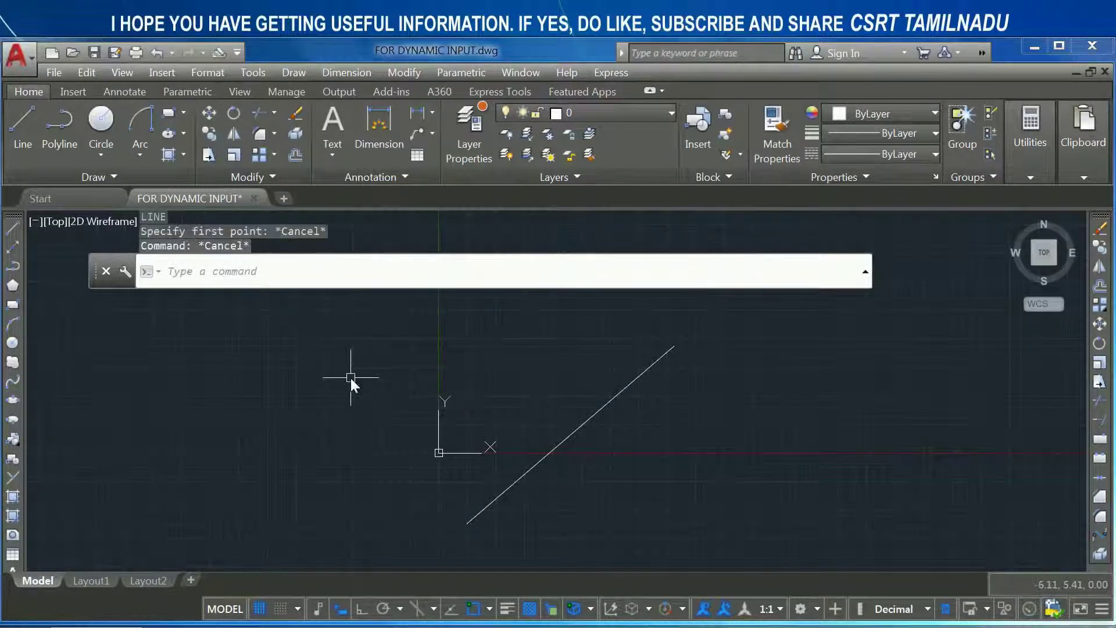
pyautogui.write('ds')
pyautogui.press('Return')
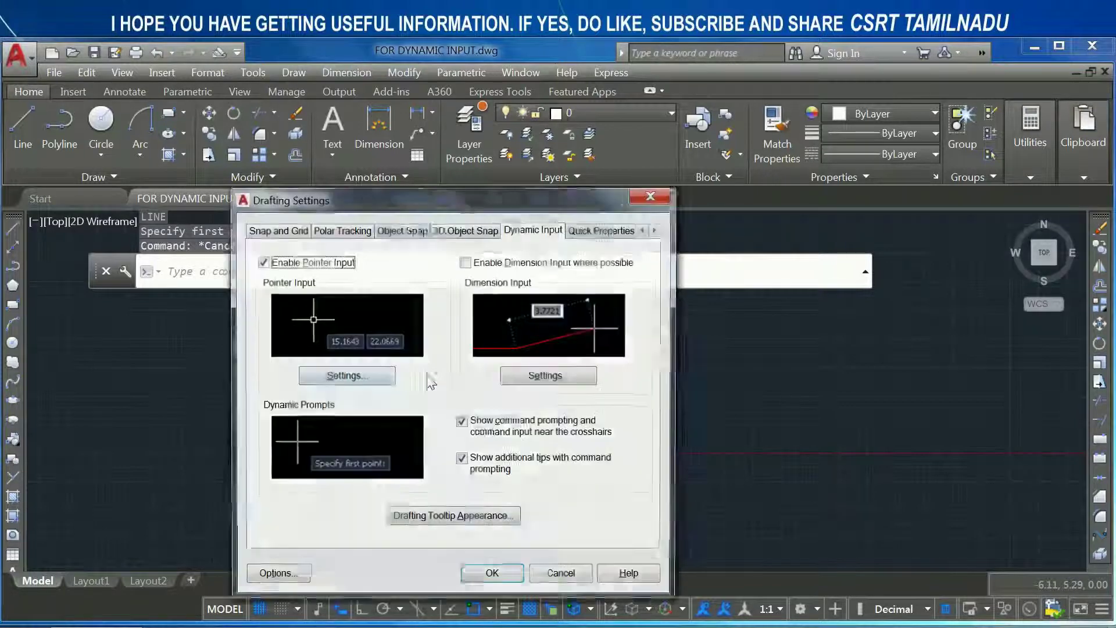
# - Set the tooltip size to 2 and transparency to 94%, and apply
pyautogui.click(460, 520)
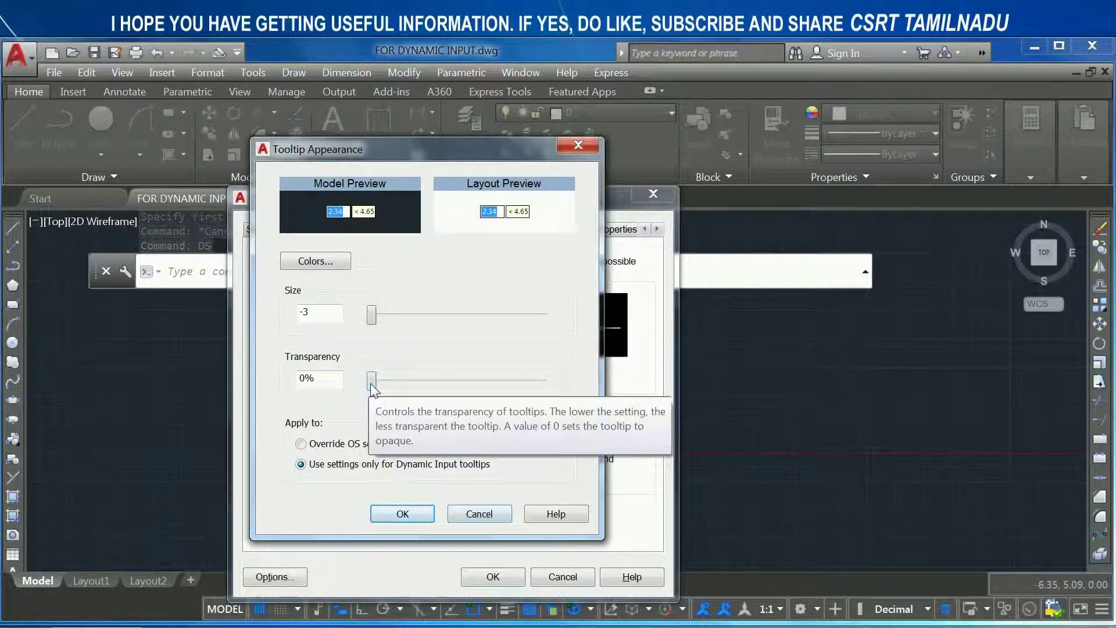
pyautogui.moveTo(376, 327); pyautogui.dragTo(469, 329)
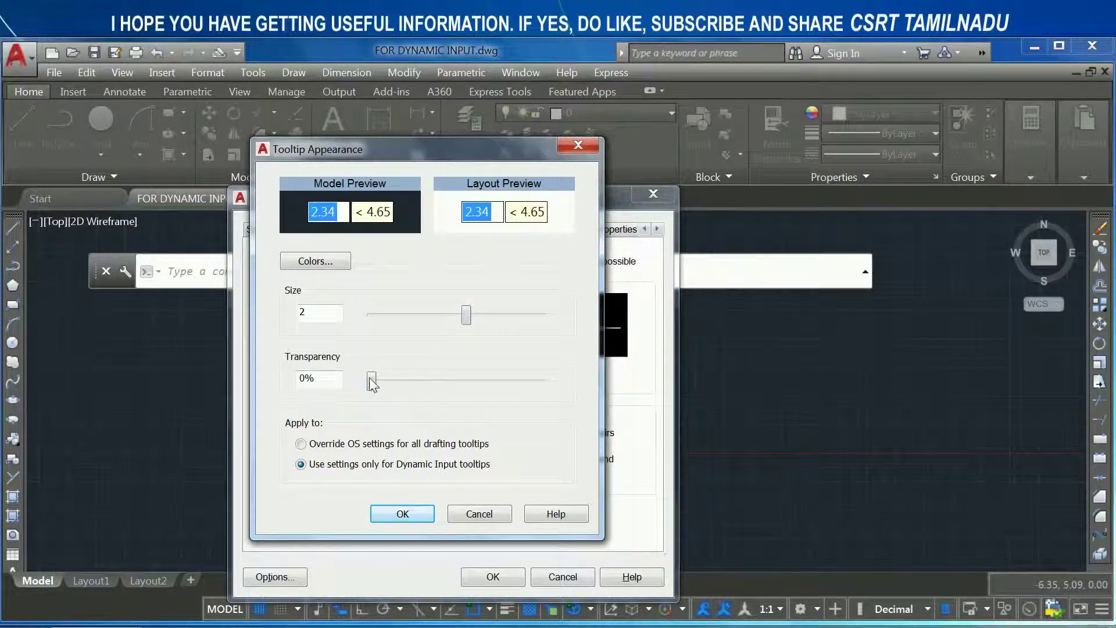
pyautogui.moveTo(371, 382); pyautogui.dragTo(532, 382)
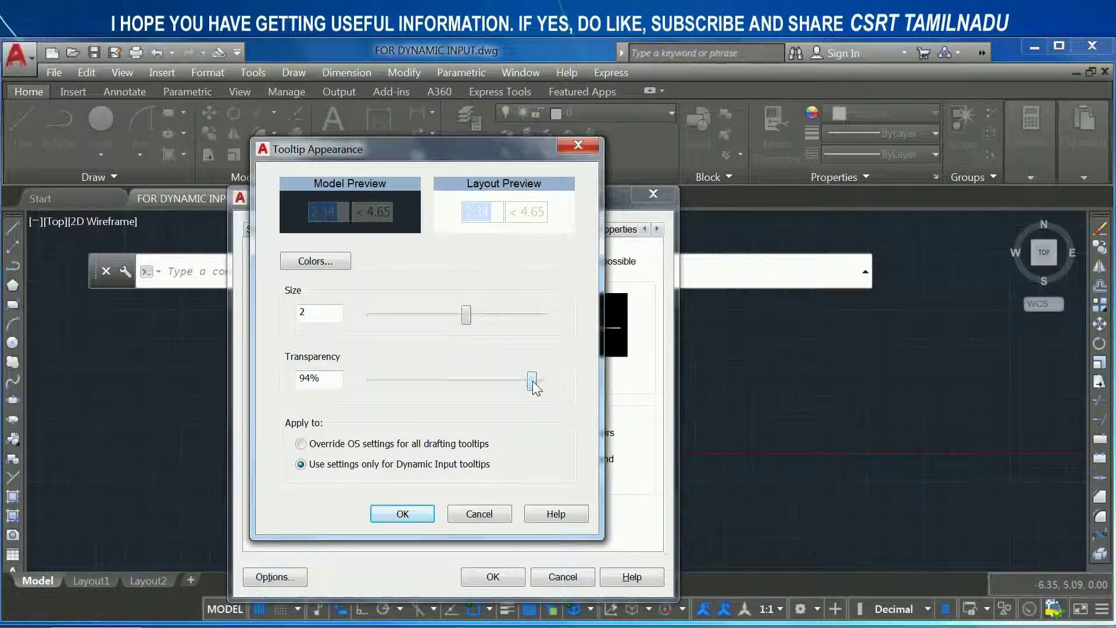
pyautogui.click(412, 515)
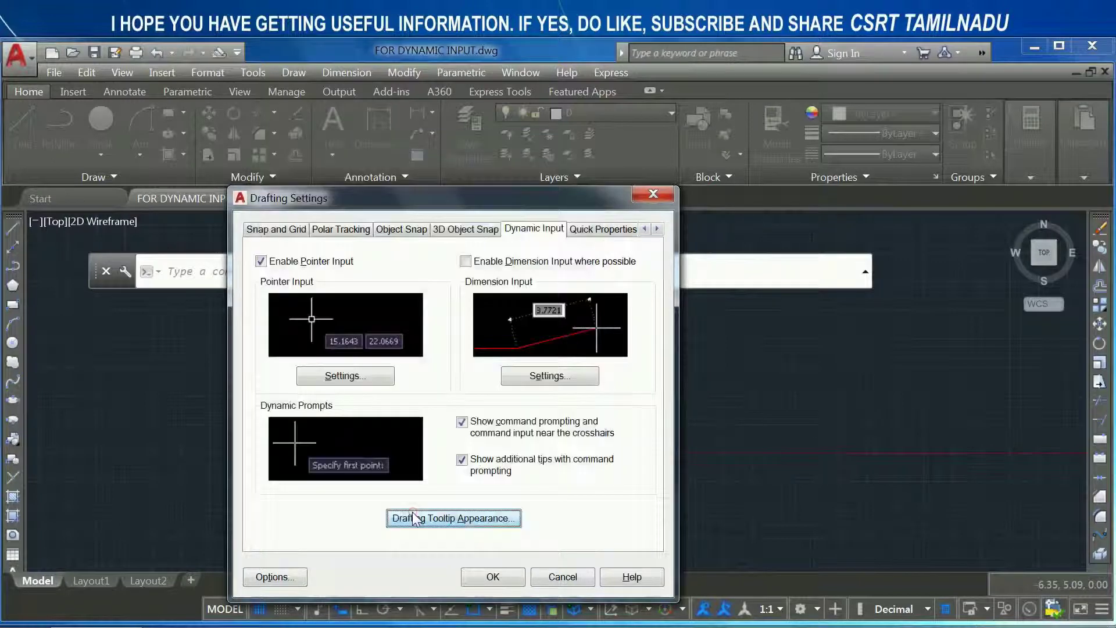
pyautogui.click(499, 582)
# - Preview the 94% transparent tooltips in a cancelled LINE, then reopen Drafting Settings
pyautogui.write('l')
pyautogui.press('Return')
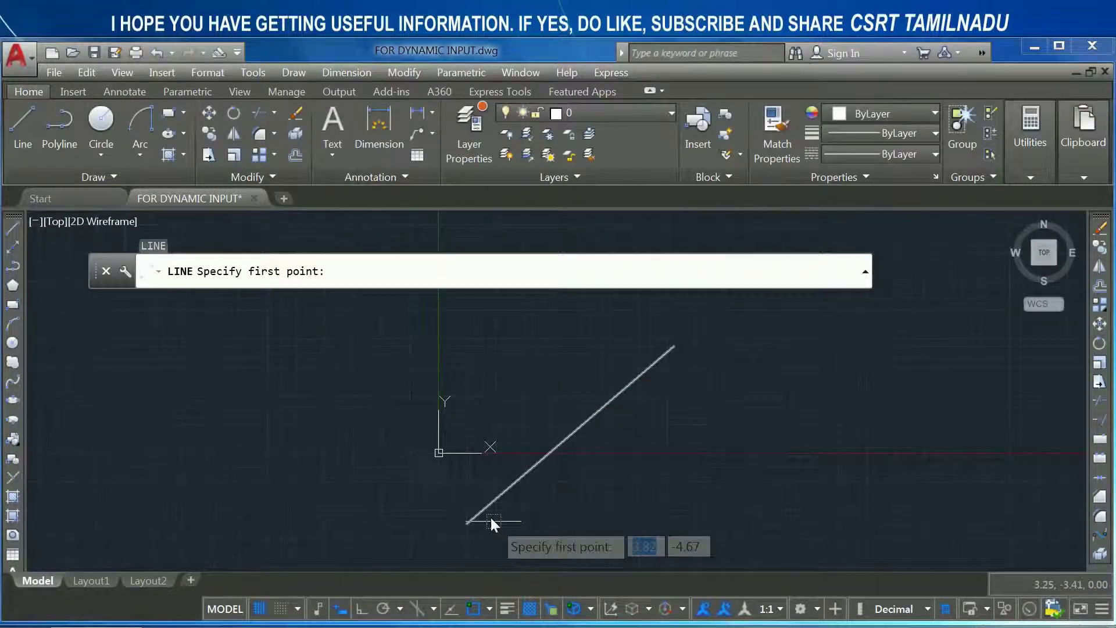
pyautogui.press('Escape')
pyautogui.press('Escape')
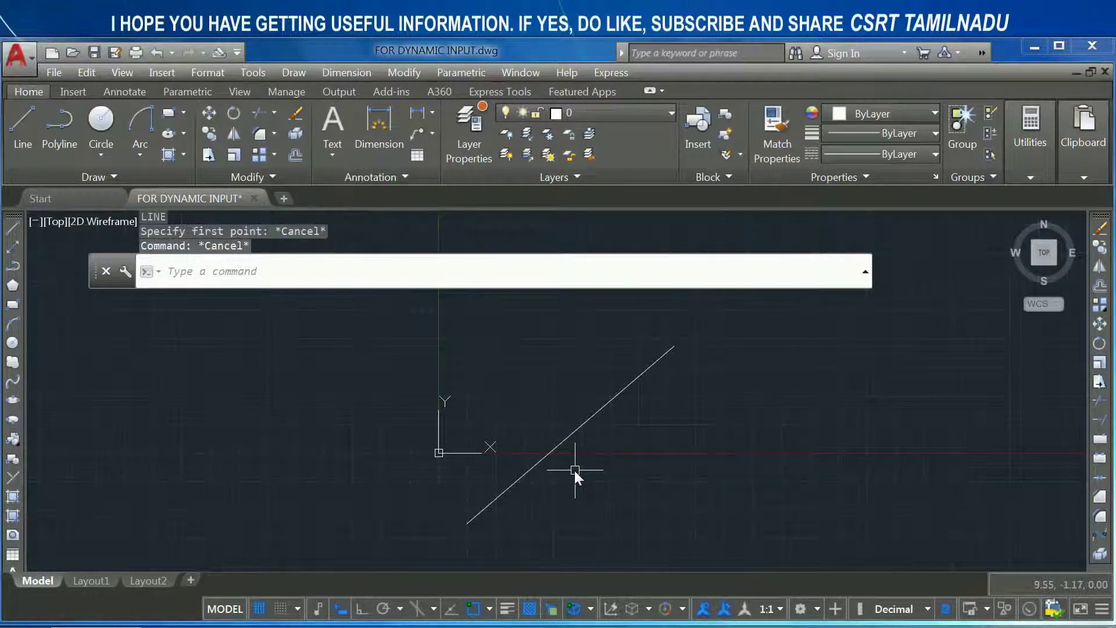
pyautogui.write('ds')
pyautogui.press('Return')
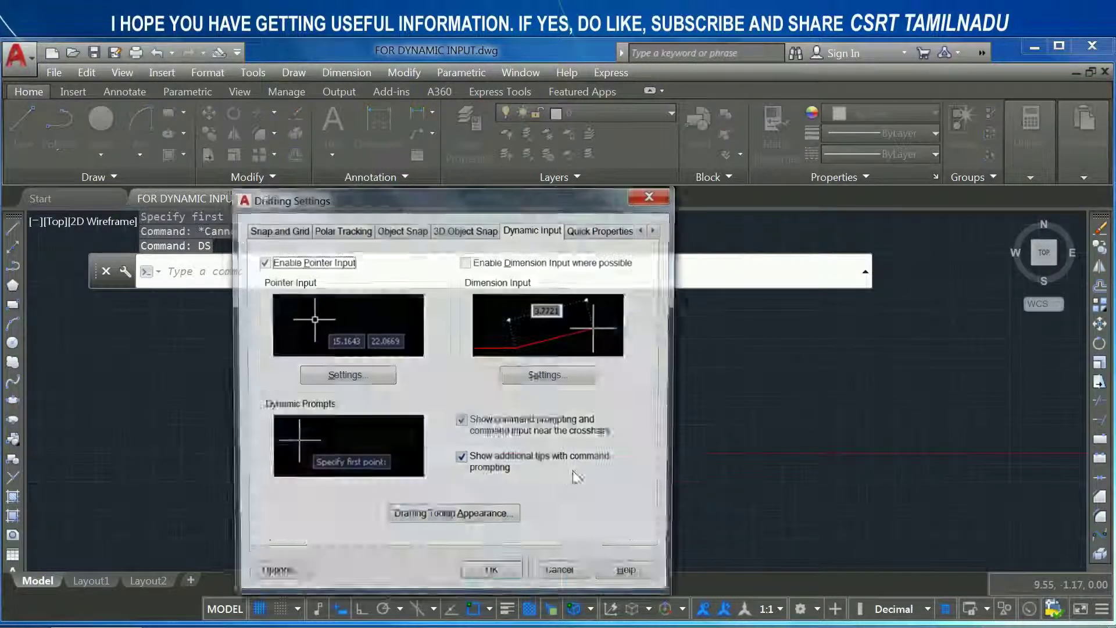
# - Change the drafting tooltip transparency from 94% to 70% and confirm both dialogs
pyautogui.click(483, 519)
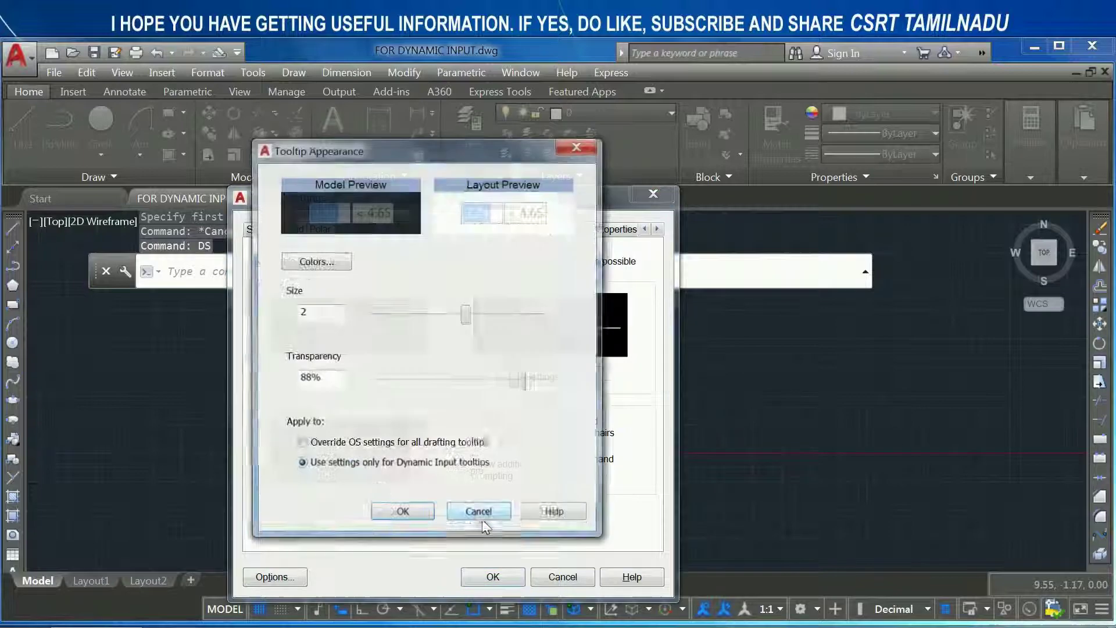
pyautogui.scroll(6, 523, 381)
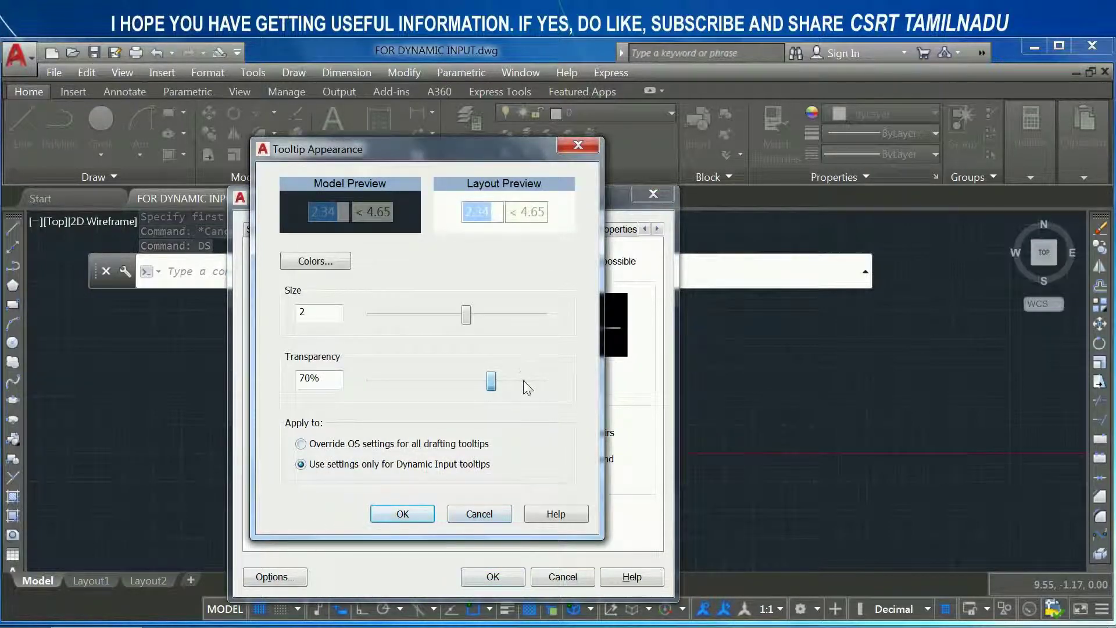
pyautogui.click(401, 514)
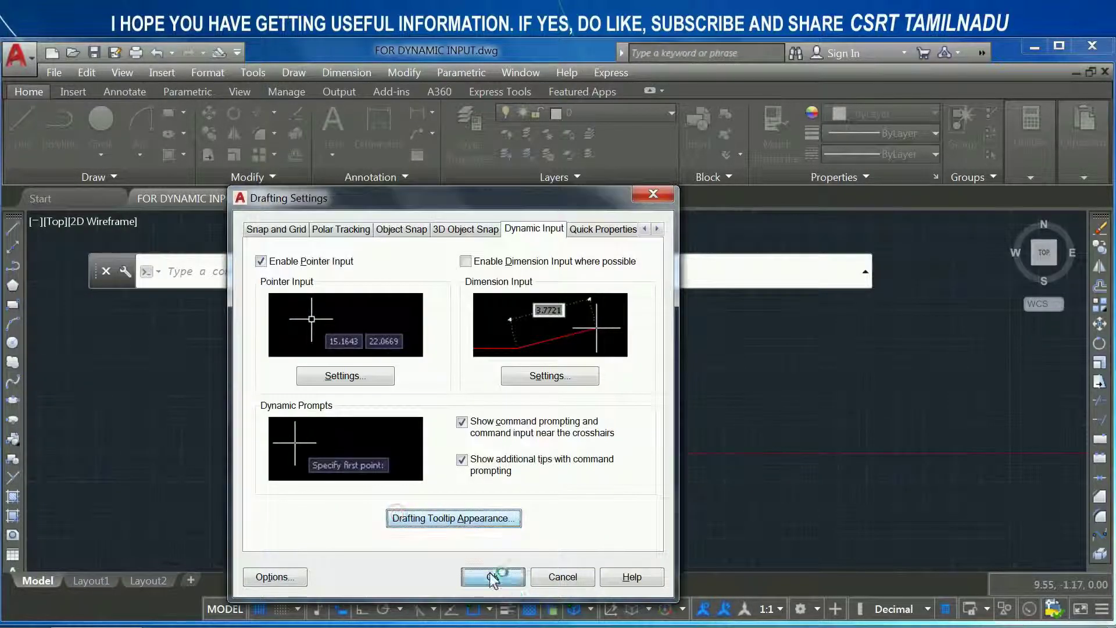
pyautogui.click(491, 577)
# - Check the 70% transparency tooltip in a cancelled LINE, then reopen Drafting Settings with DS
pyautogui.write('l')
pyautogui.press('Return')
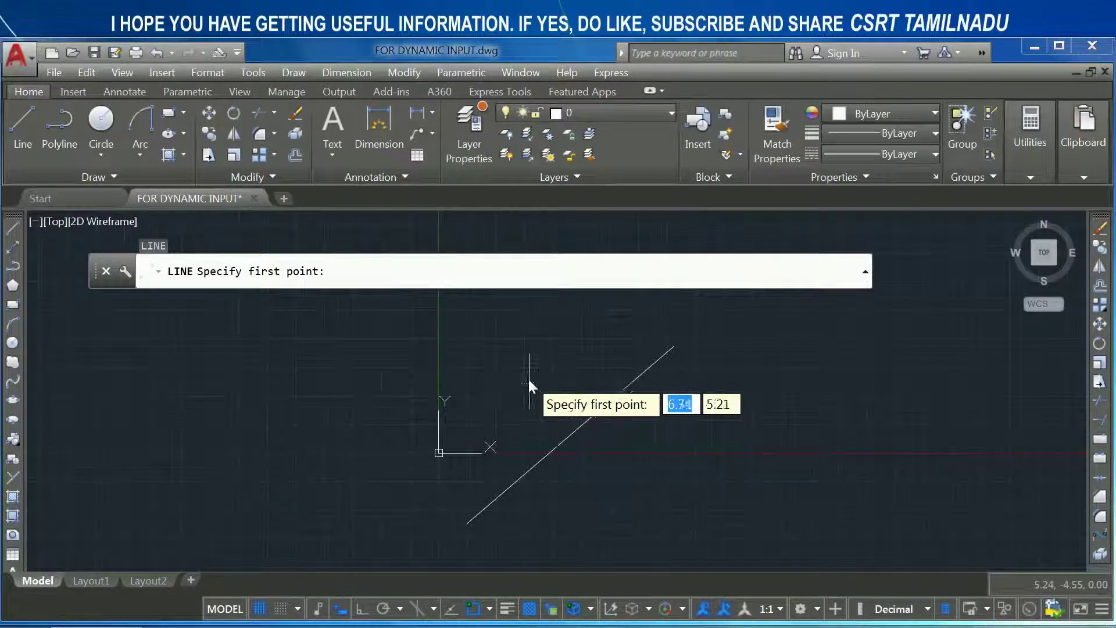
pyautogui.press('Escape')
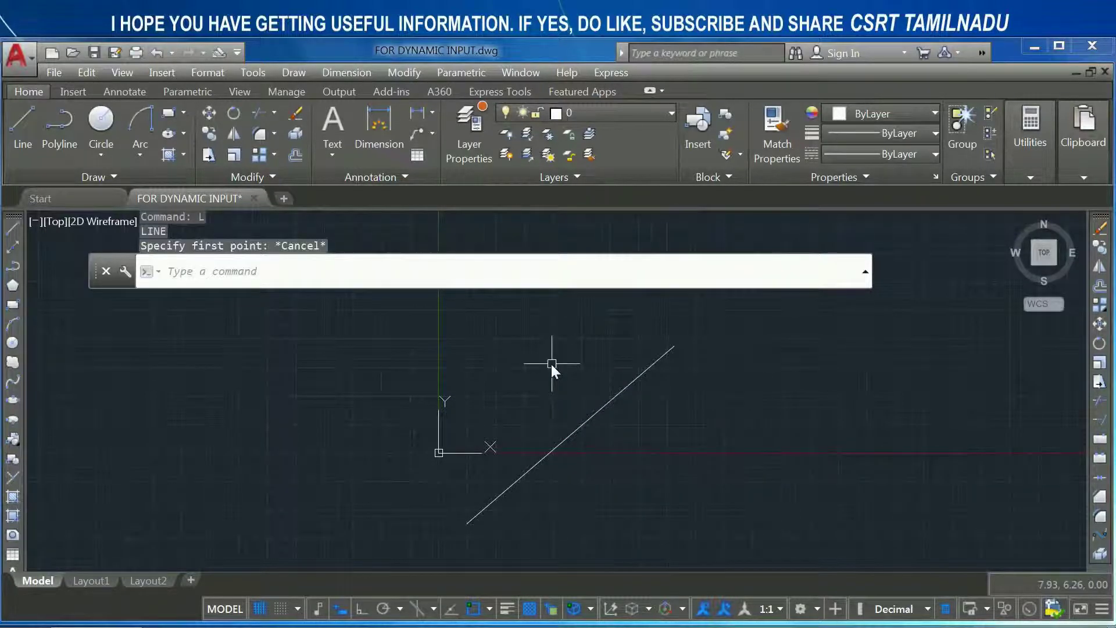
pyautogui.write('ds')
pyautogui.press('Return')
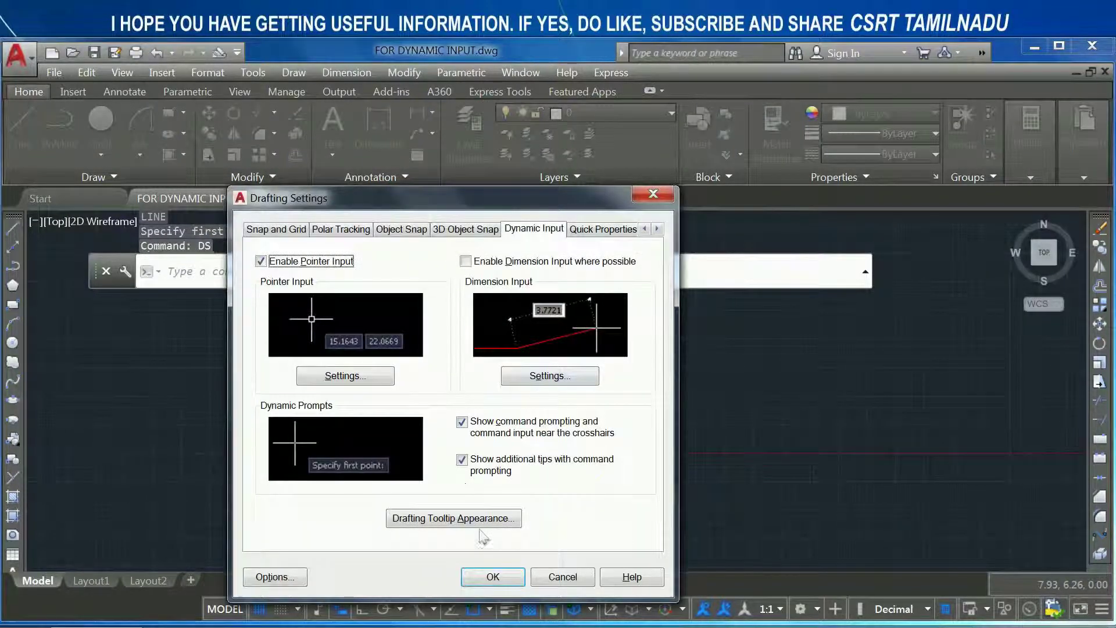
# - Apply the tooltip appearance to all drafting tooltips, overriding OS settings, then open Options
pyautogui.click(491, 514)
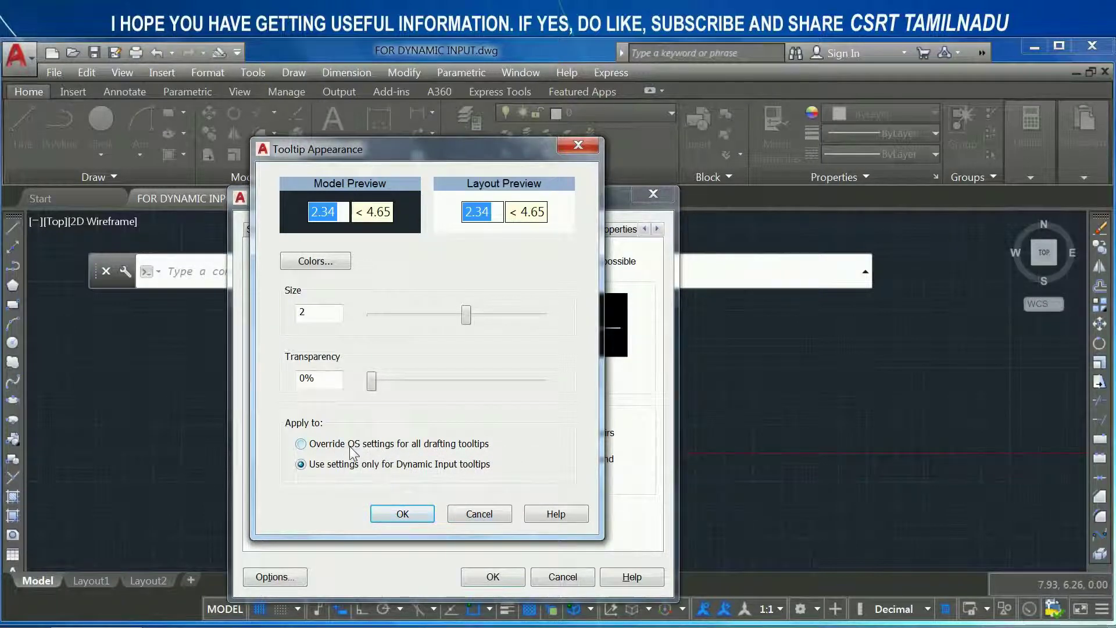
pyautogui.moveTo(349, 445)
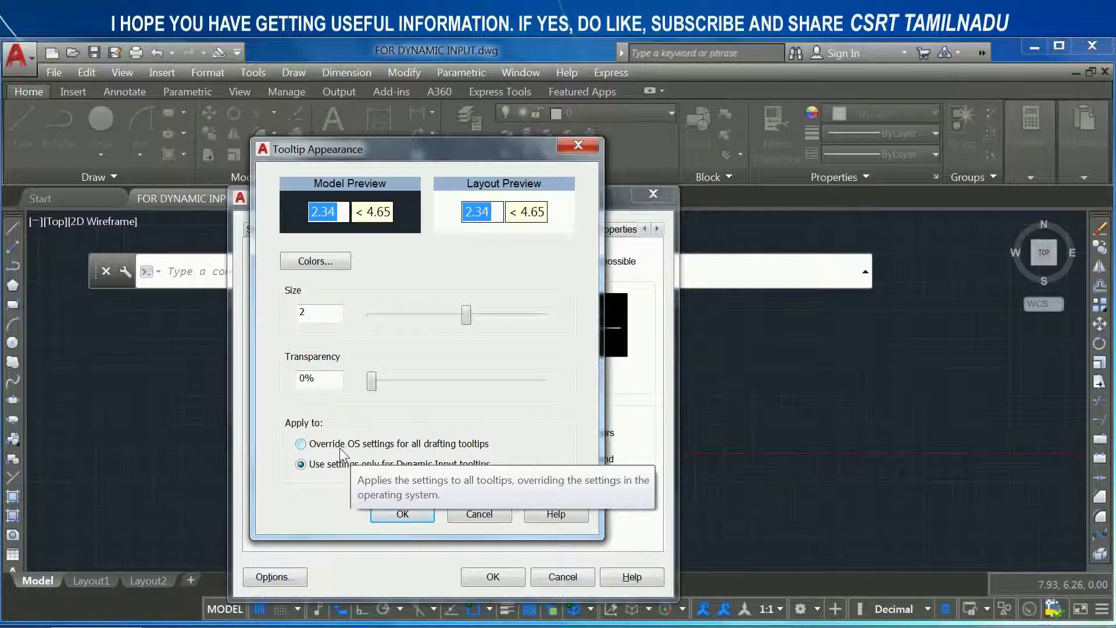
pyautogui.click(365, 446)
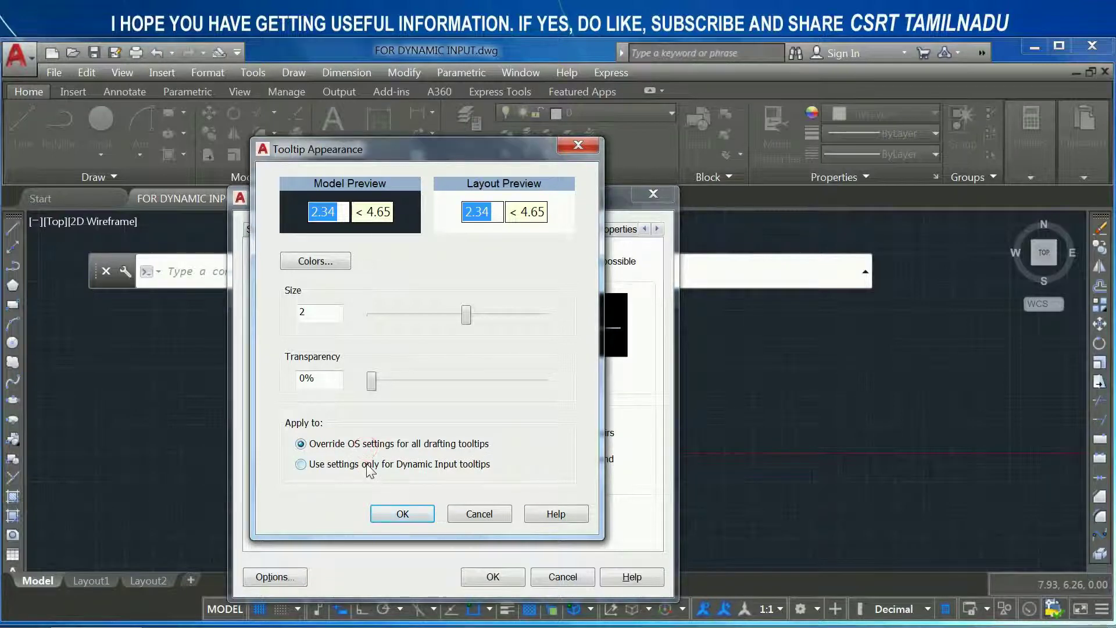
pyautogui.click(401, 514)
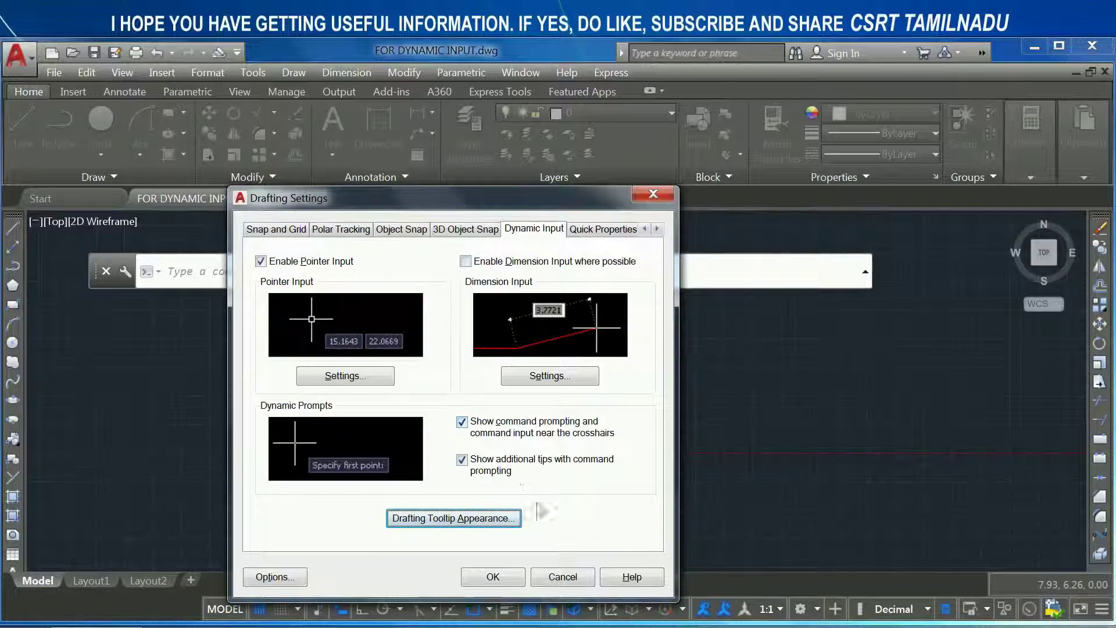
pyautogui.click(299, 579)
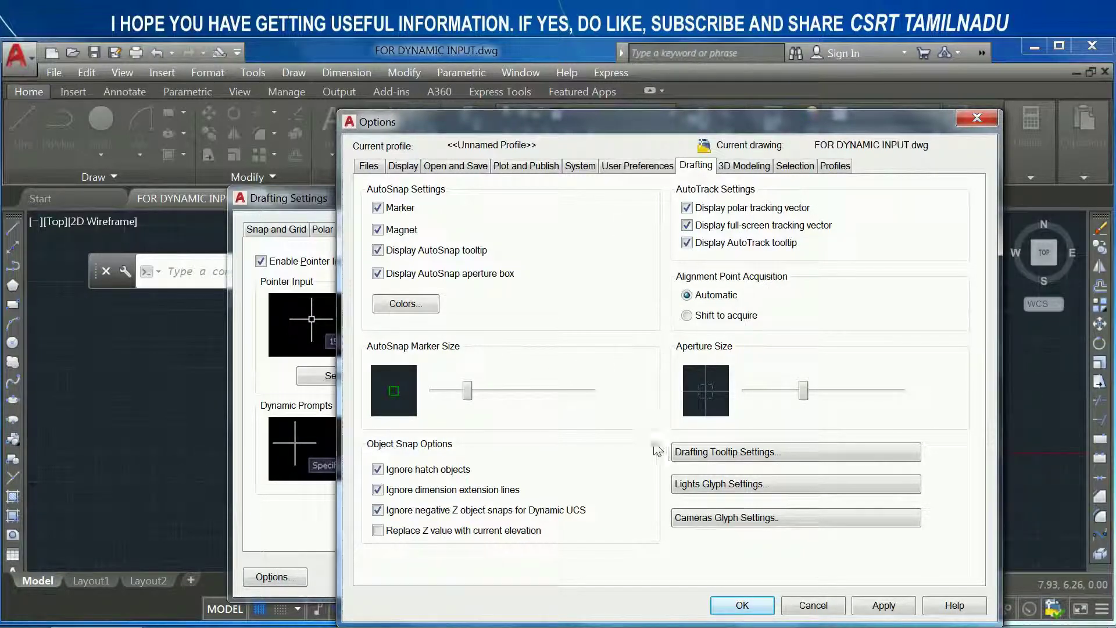
# - Cancel the Options dialog's Drafting tab to return to Drafting Settings
pyautogui.click(813, 606)
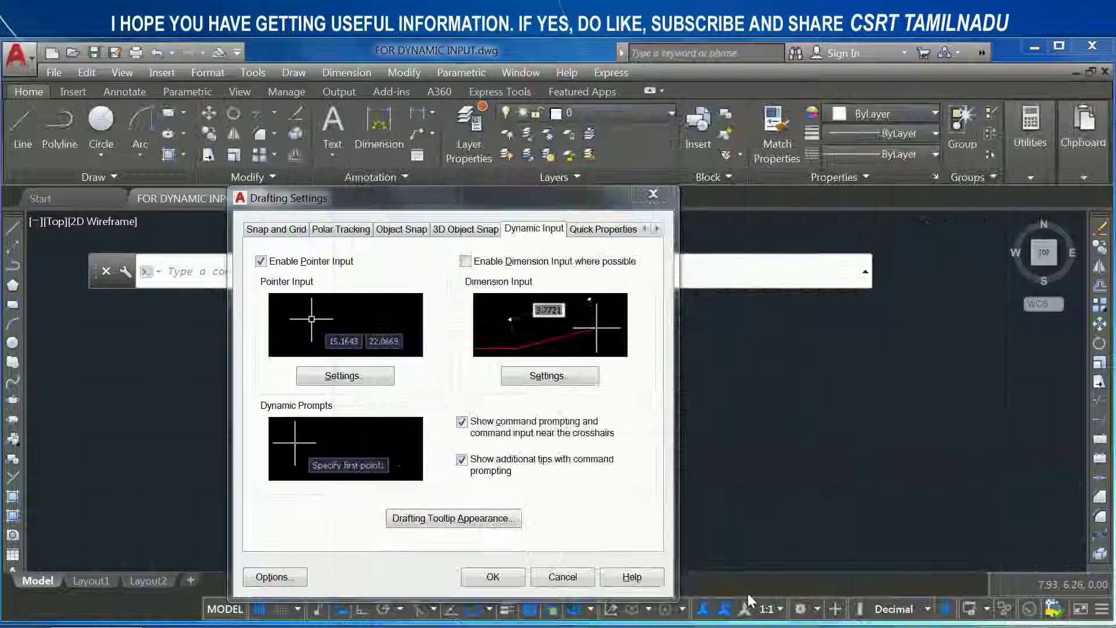